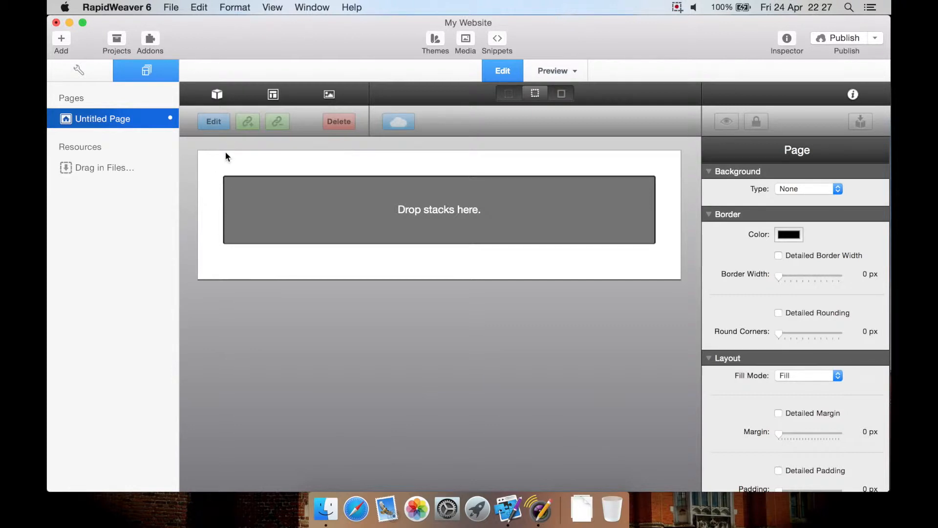
# Add the XL stack from the 1LD Stacks group to the empty page and select it to show its full-screen options
pyautogui.click(217, 93)
pyautogui.scroll(-5, 318, 196)
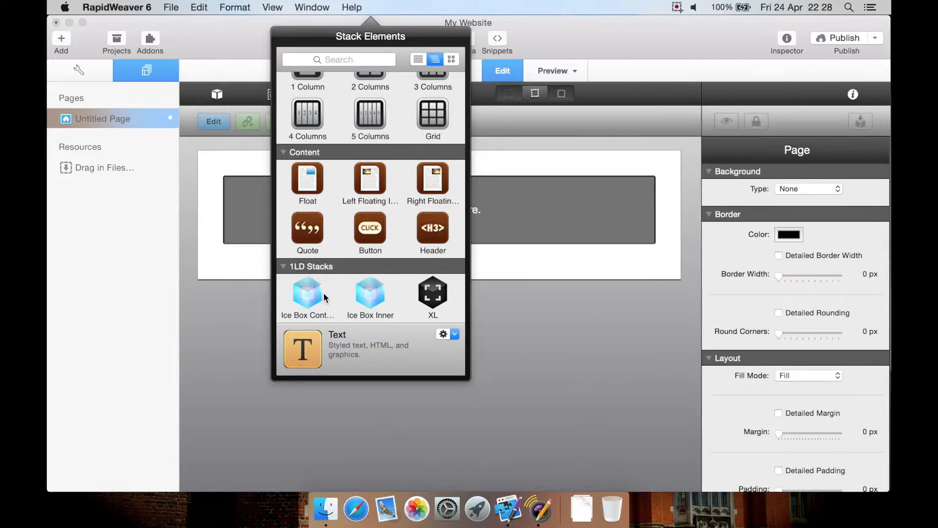
pyautogui.click(432, 299)
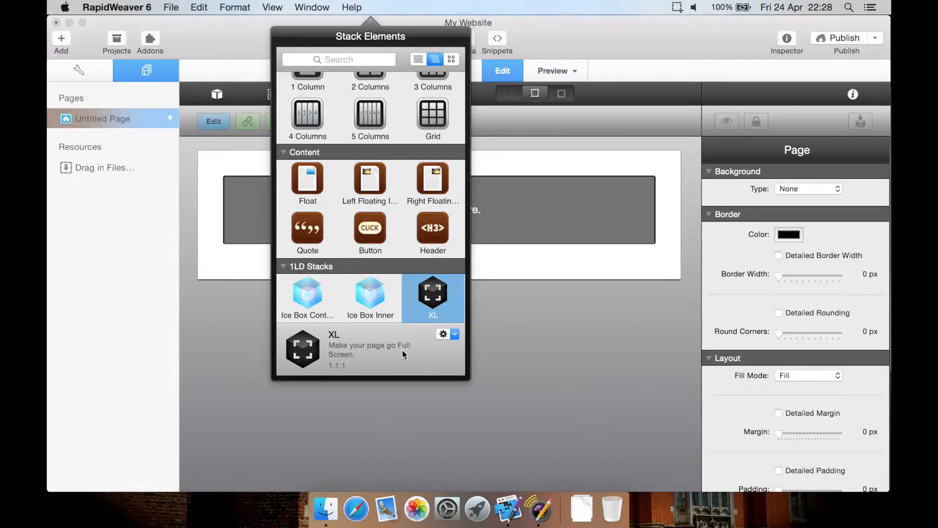
pyautogui.moveTo(432, 295); pyautogui.dragTo(605, 228)
pyautogui.click(537, 268)
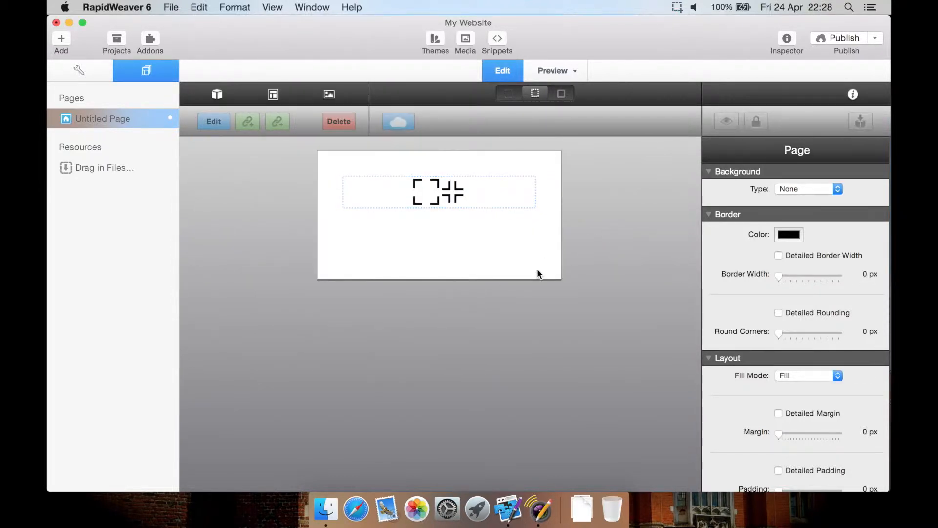
pyautogui.click(466, 195)
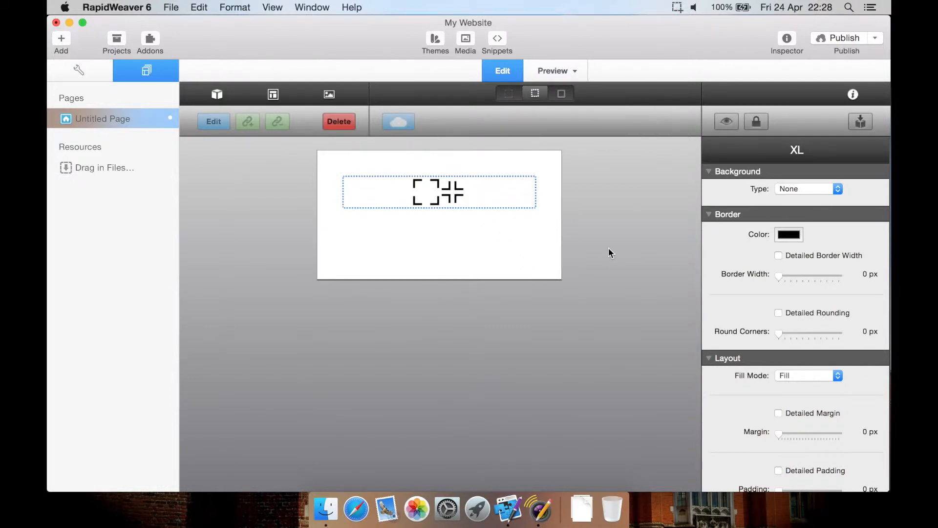
pyautogui.scroll(-5, 719, 306)
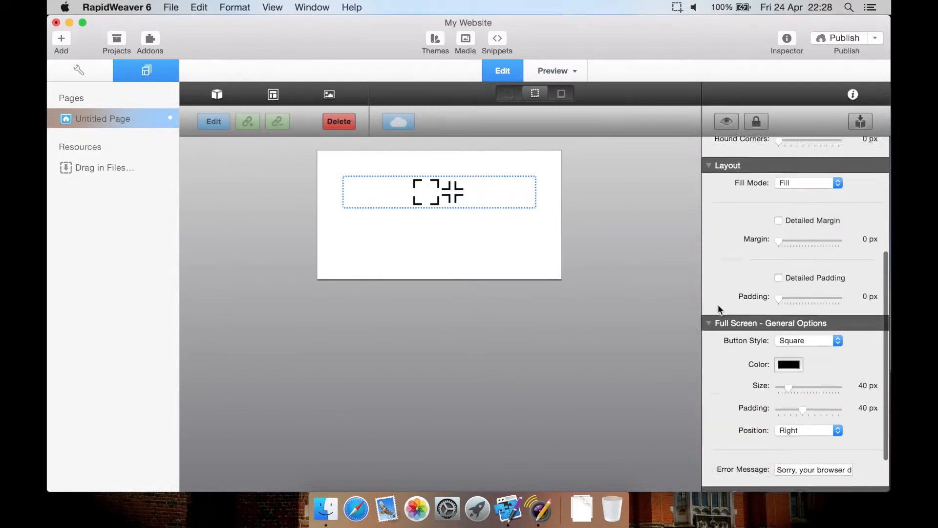
pyautogui.scroll(-2, 718, 304)
# Try the Arrow button style for the full-screen button and return it to Square
pyautogui.click(805, 291)
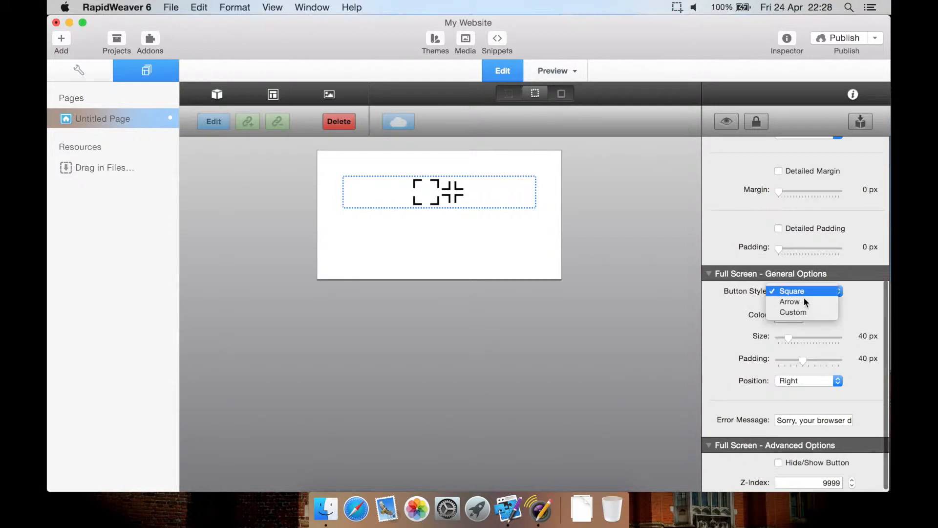
pyautogui.click(808, 301)
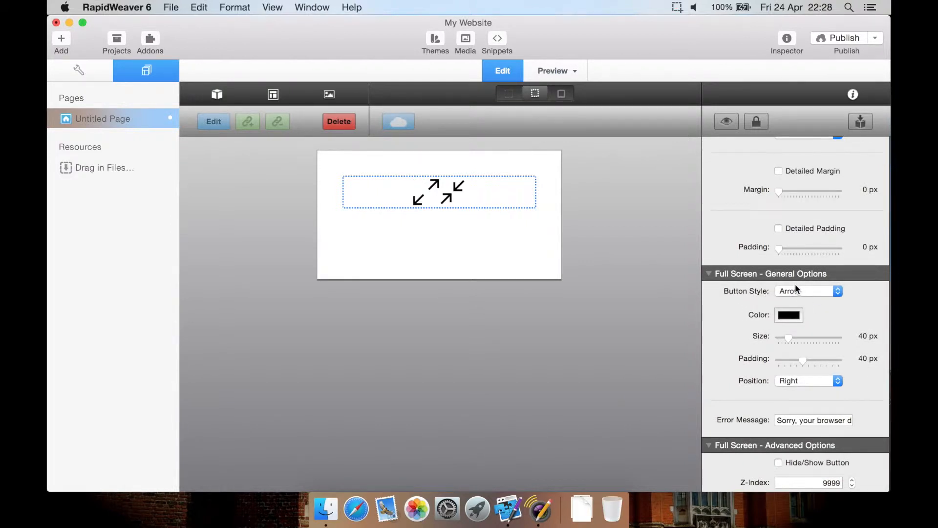
pyautogui.click(796, 291)
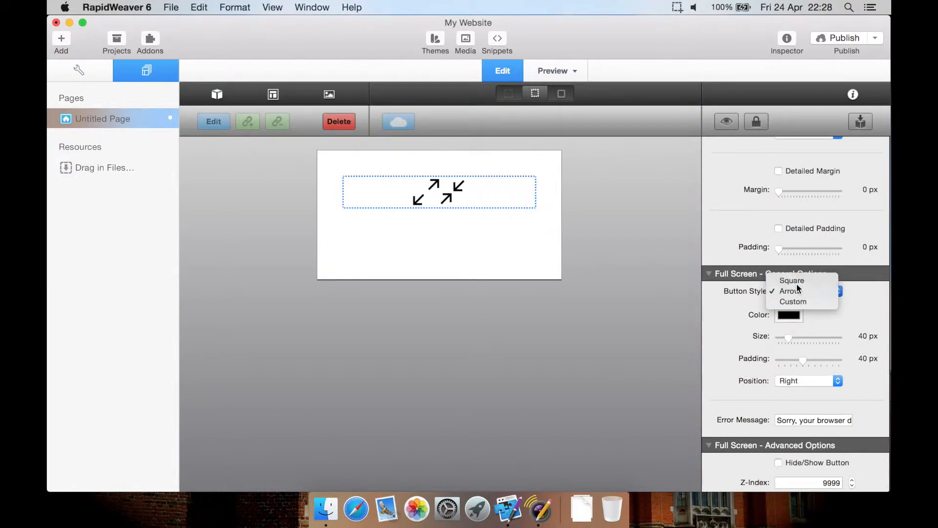
pyautogui.click(796, 282)
pyautogui.click(791, 291)
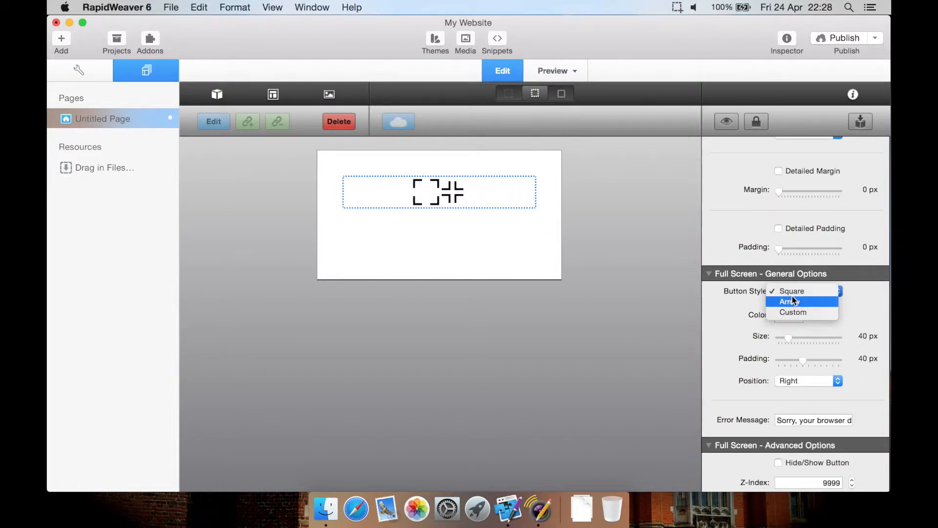
pyautogui.click(792, 299)
pyautogui.click(785, 293)
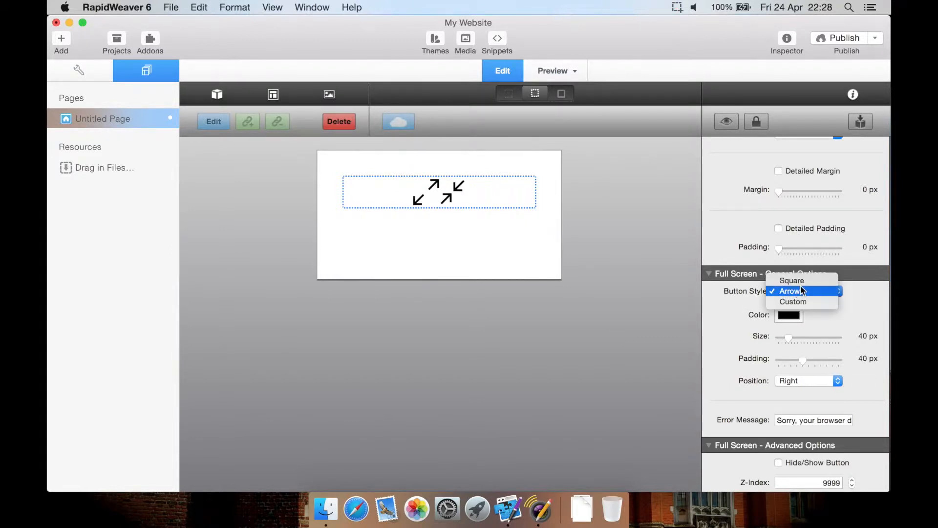
pyautogui.click(808, 279)
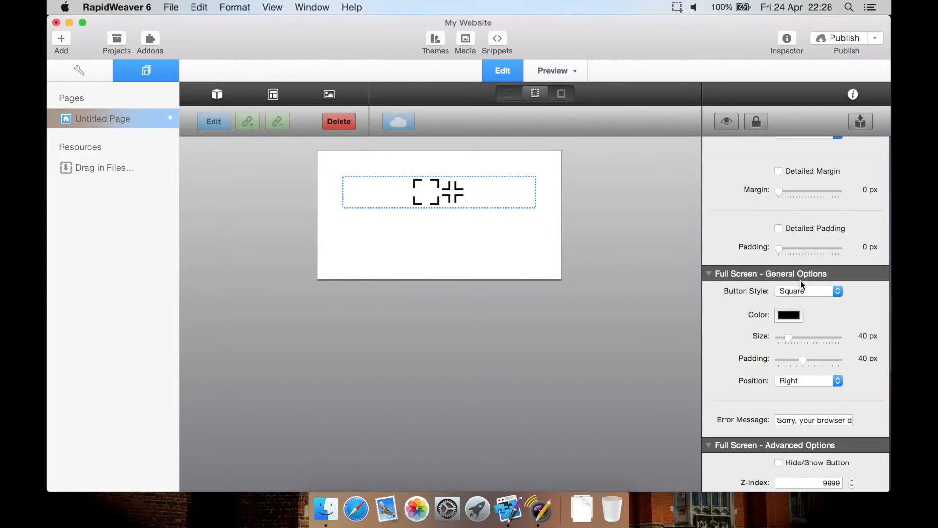
# Change the full-screen button's color to green and set its size to 30 px
pyautogui.click(784, 316)
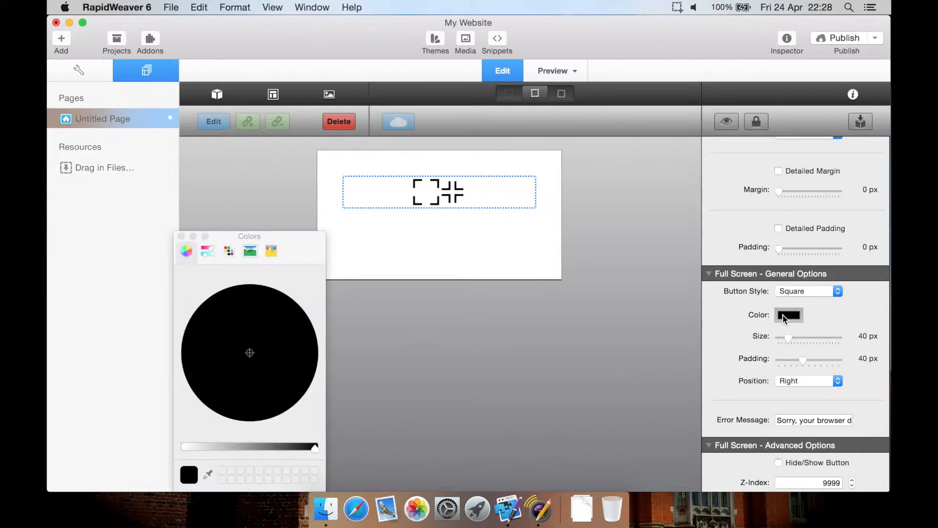
pyautogui.click(243, 446)
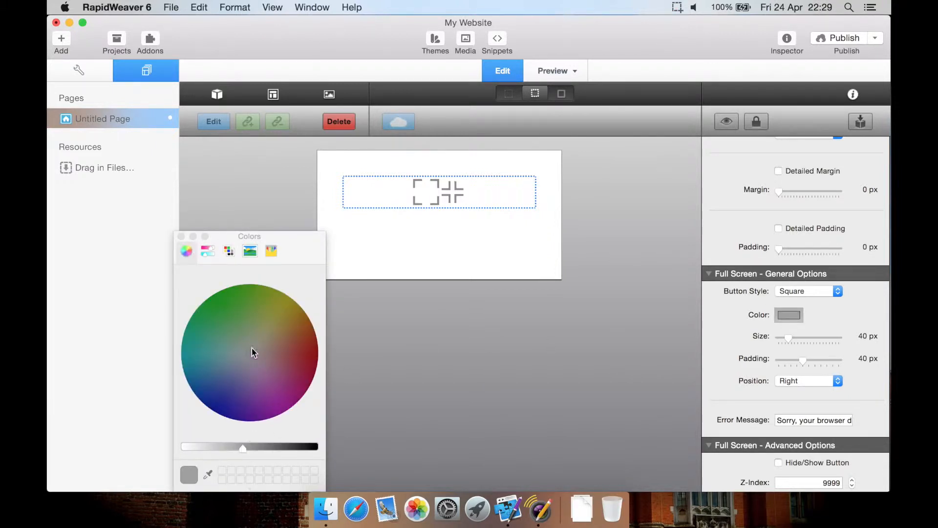
pyautogui.click(236, 302)
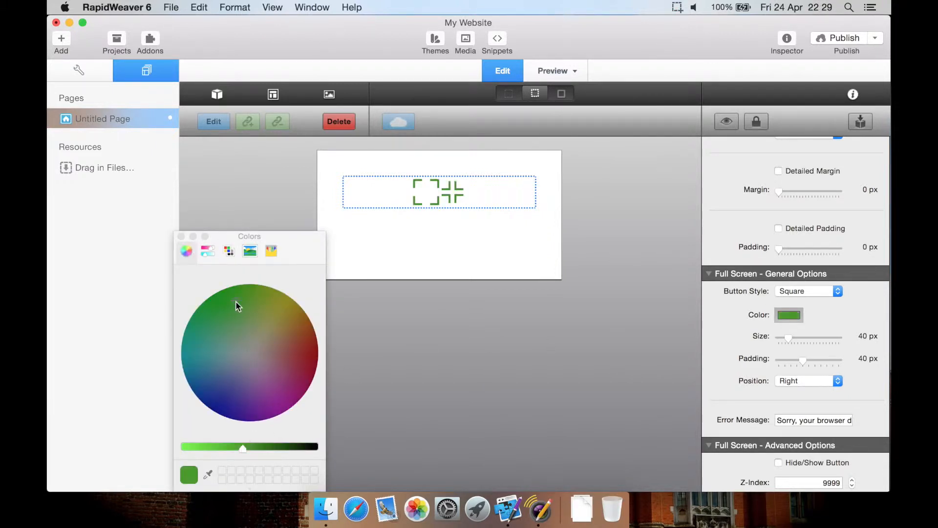
pyautogui.click(181, 237)
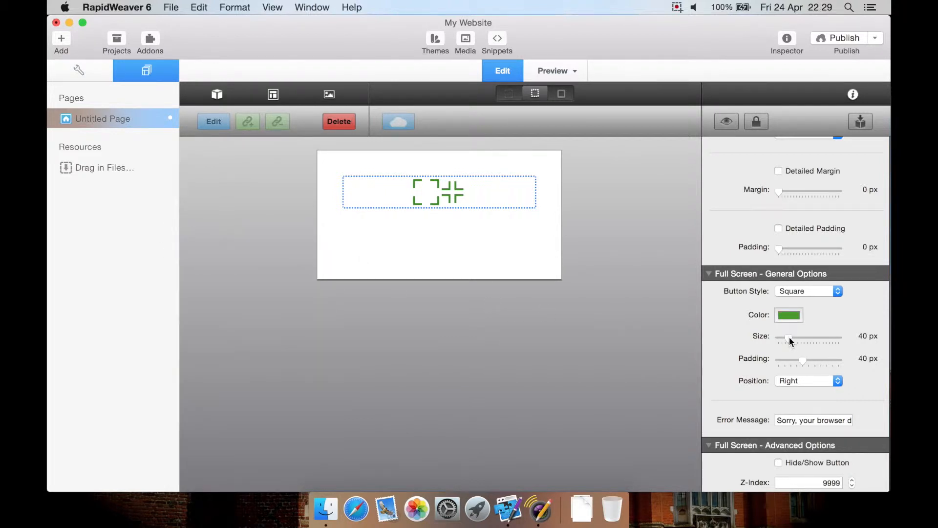
pyautogui.moveTo(790, 337)
pyautogui.mouseDown()
pyautogui.moveTo(780, 337)
pyautogui.moveTo(806, 341)
pyautogui.moveTo(787, 341)
pyautogui.mouseUp()
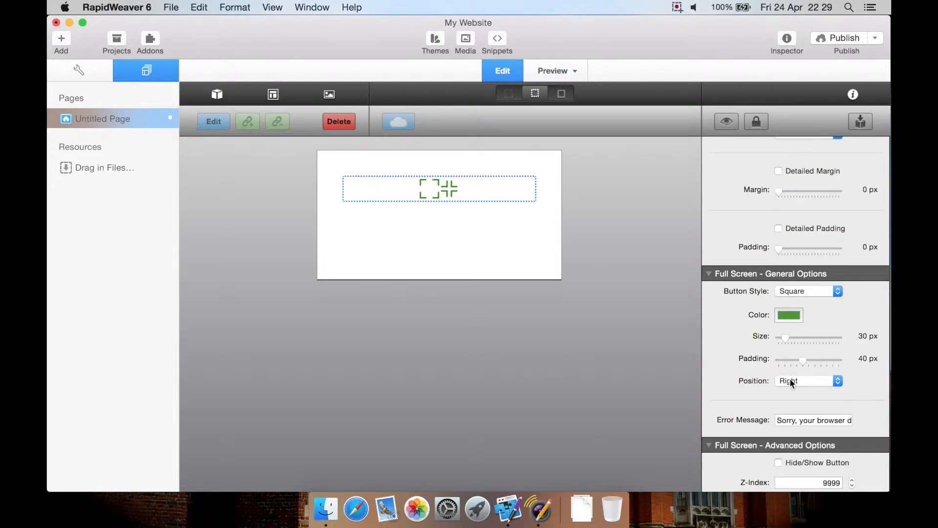
# Look through the button's position options without changing them, preview the page, and return to editing
pyautogui.click(810, 382)
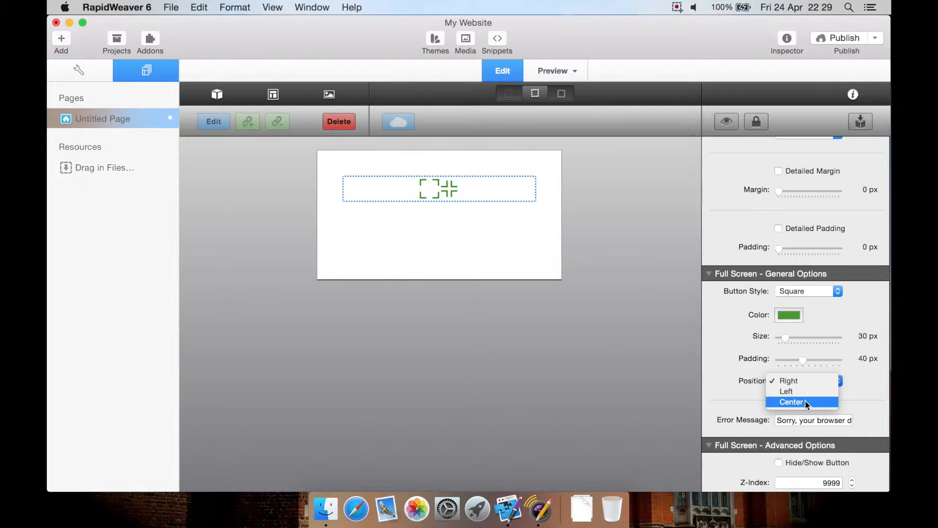
pyautogui.click(754, 377)
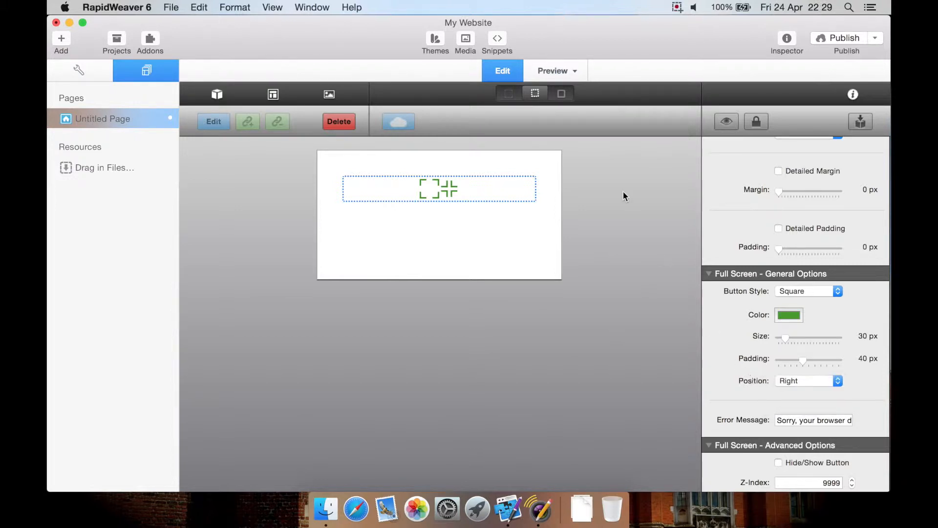
pyautogui.click(563, 71)
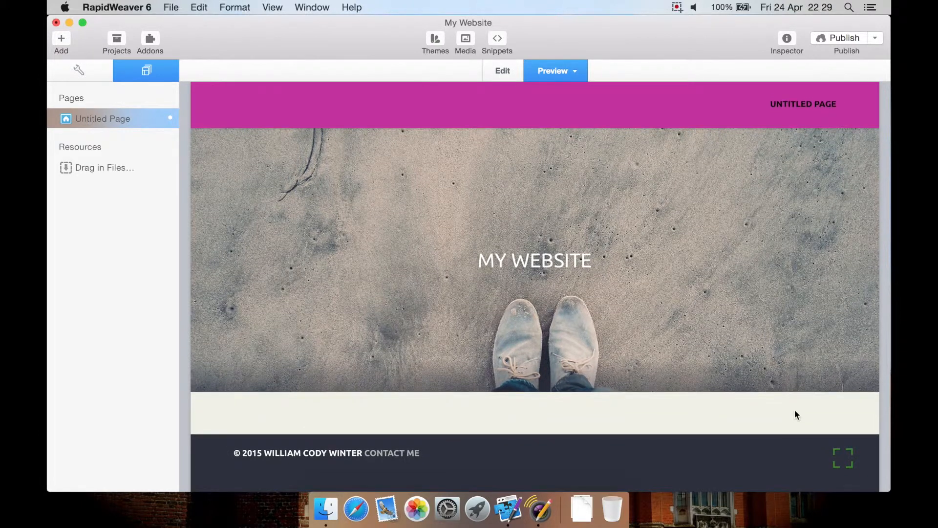
pyautogui.click(505, 72)
# Set the full-screen button's position to Left, check it in the page preview, and return to editing
pyautogui.click(802, 379)
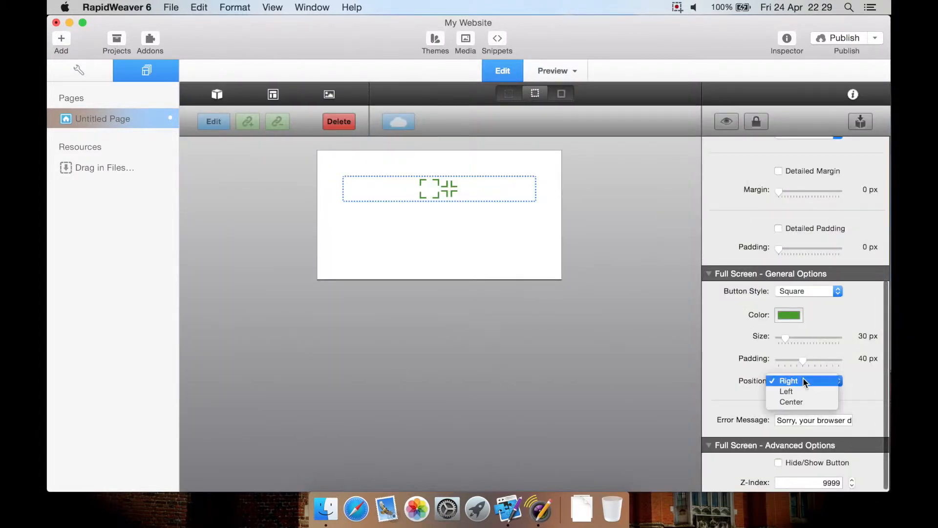
pyautogui.click(793, 390)
pyautogui.click(553, 72)
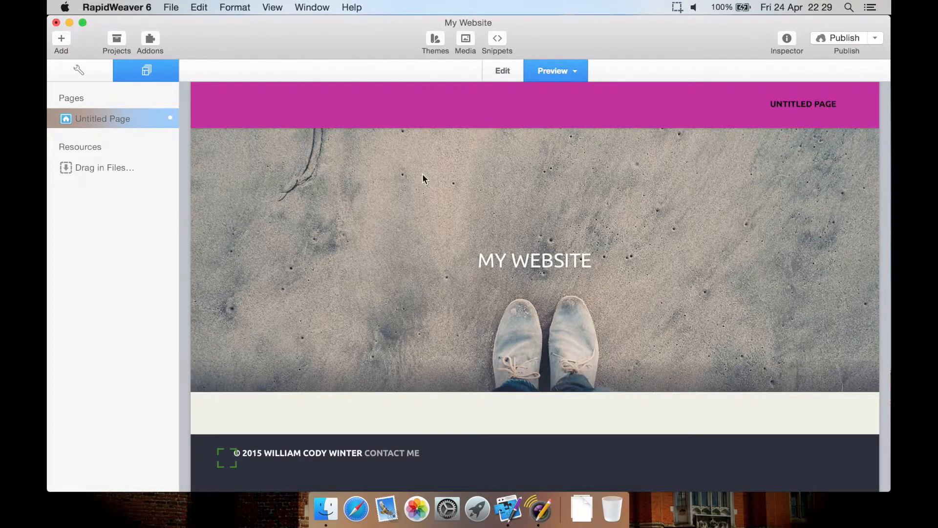
pyautogui.click(503, 71)
# Set the full-screen button's position to Center, check it in the page preview, and return to editing
pyautogui.click(822, 374)
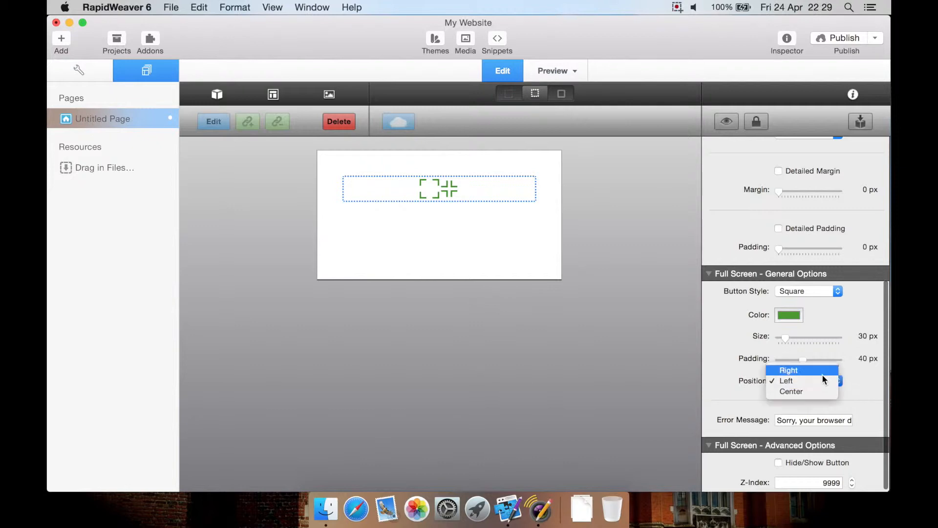
pyautogui.click(802, 389)
pyautogui.click(554, 72)
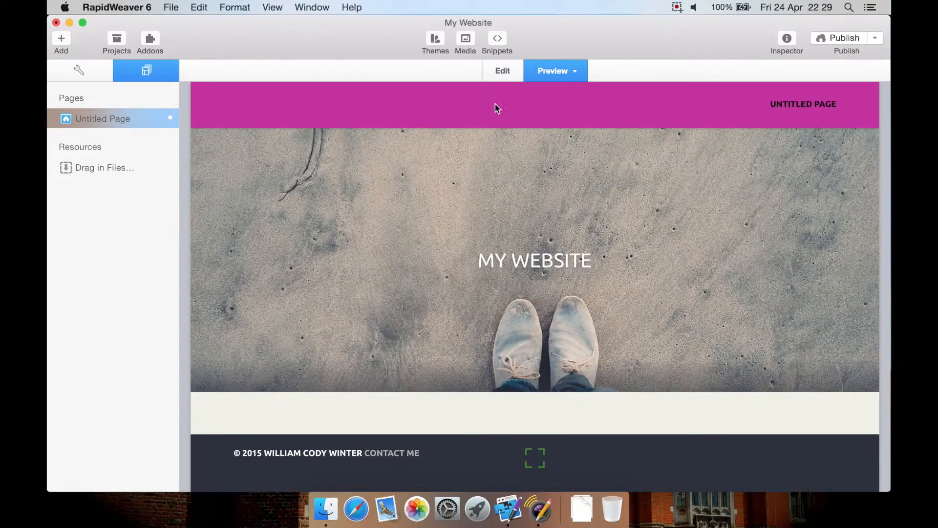
pyautogui.click(502, 70)
# Enable Hide/Show Button in the XL stack's advanced options and check its behavior in the page preview
pyautogui.scroll(-1, 768, 424)
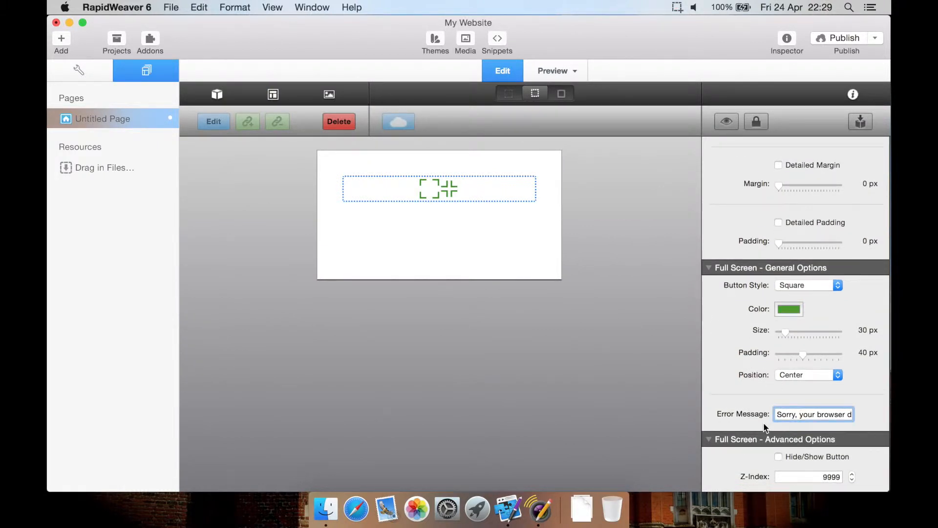
pyautogui.moveTo(779, 414); pyautogui.dragTo(865, 419)
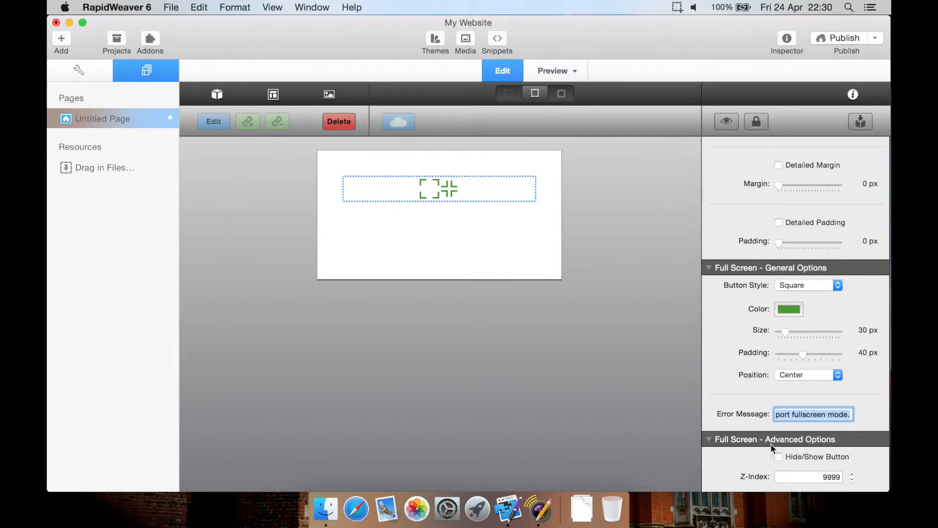
pyautogui.click(778, 457)
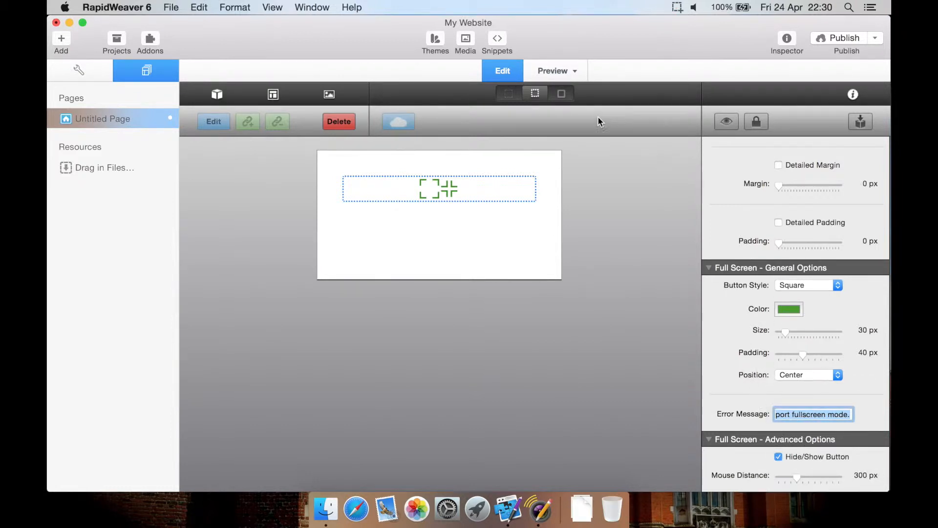
pyautogui.click(542, 70)
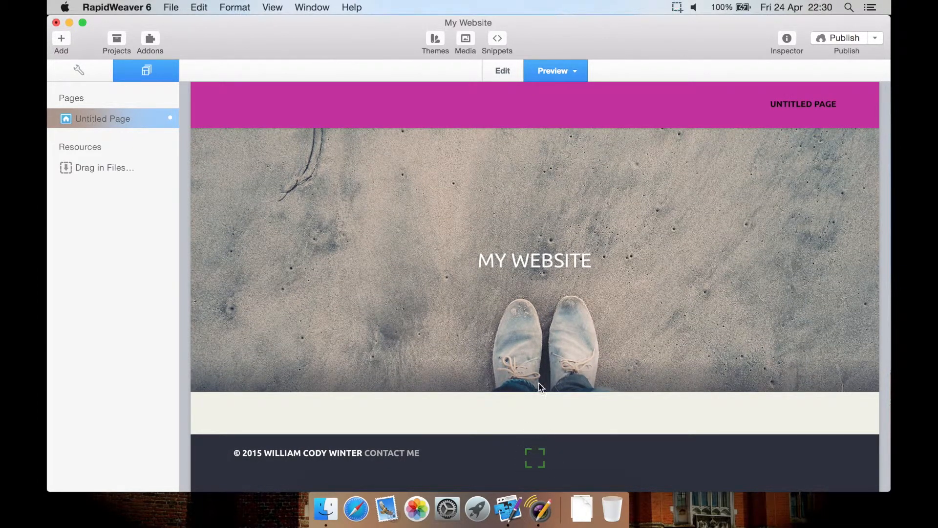
pyautogui.click(503, 76)
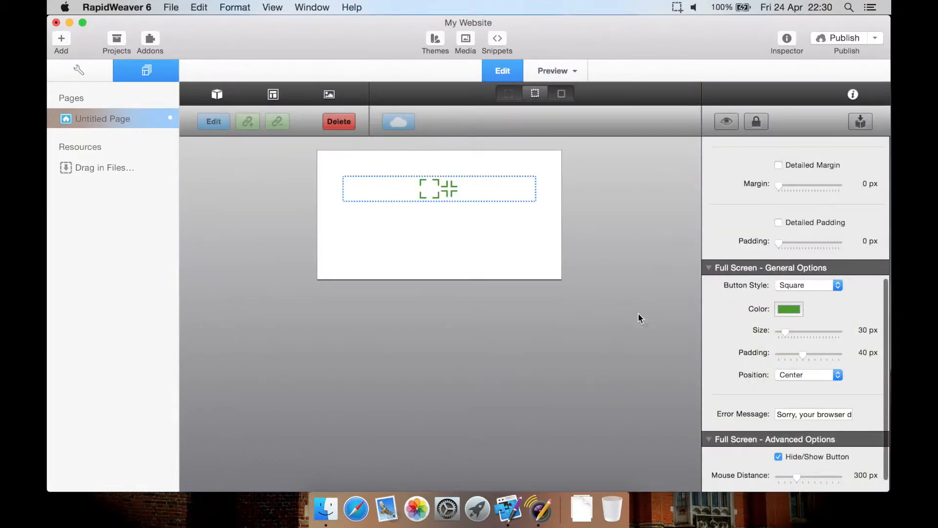
pyautogui.scroll(-3, 759, 438)
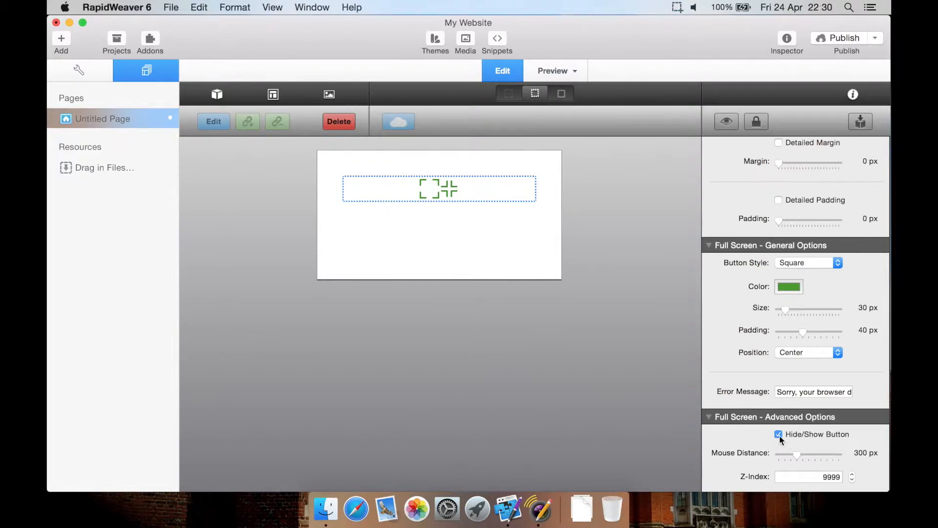
pyautogui.scroll(10, 740, 293)
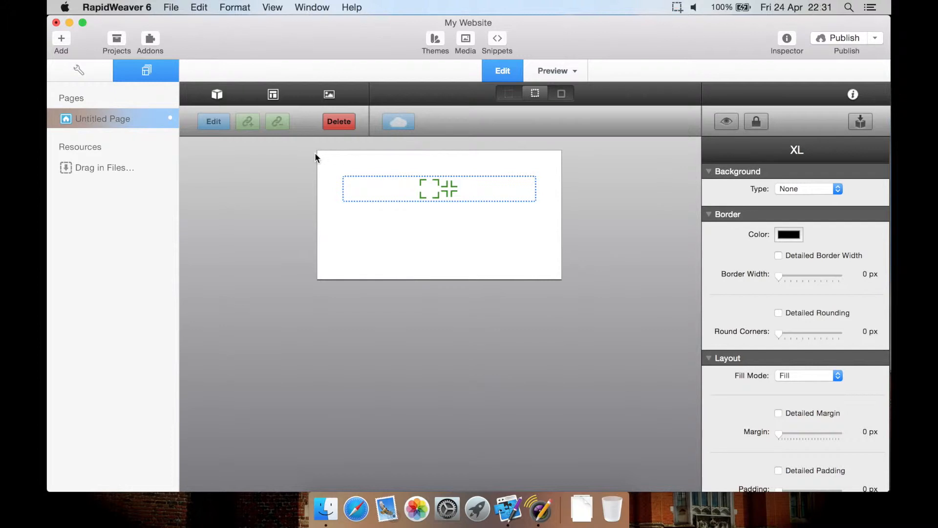
# Add an Ice Box Container stack to the page below the XL stack
pyautogui.click(218, 94)
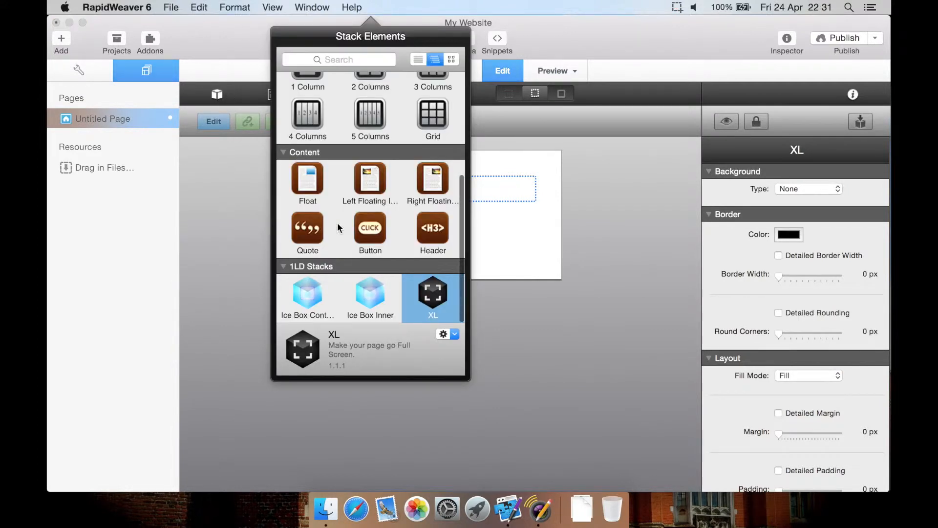
pyautogui.click(304, 289)
pyautogui.click(358, 293)
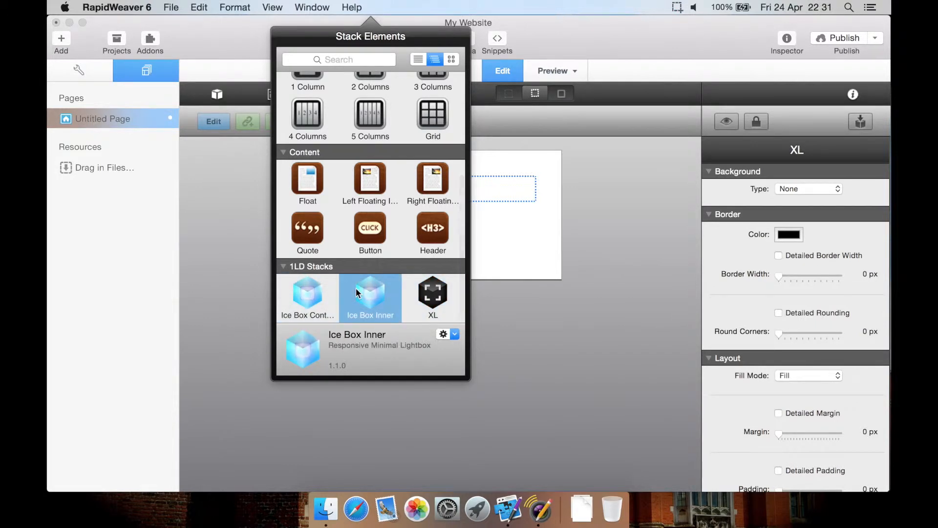
pyautogui.click(319, 294)
pyautogui.click(369, 300)
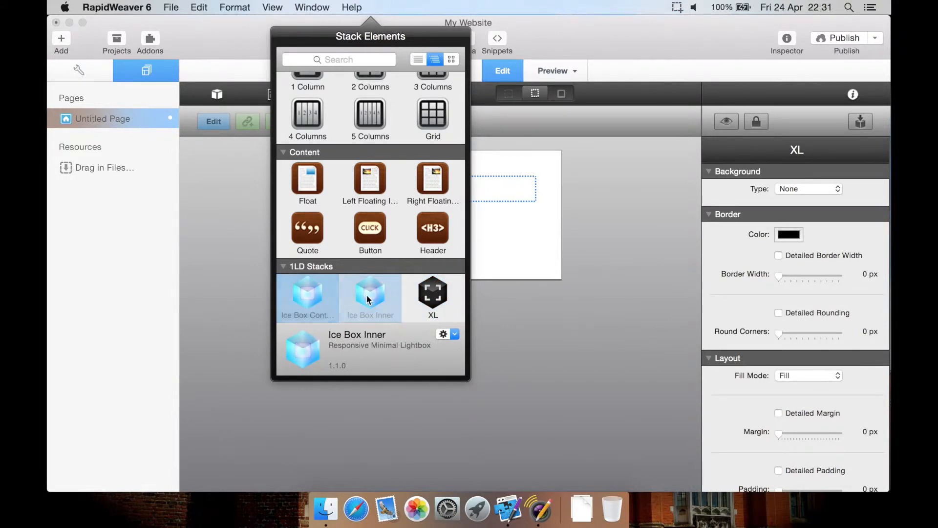
pyautogui.click(326, 294)
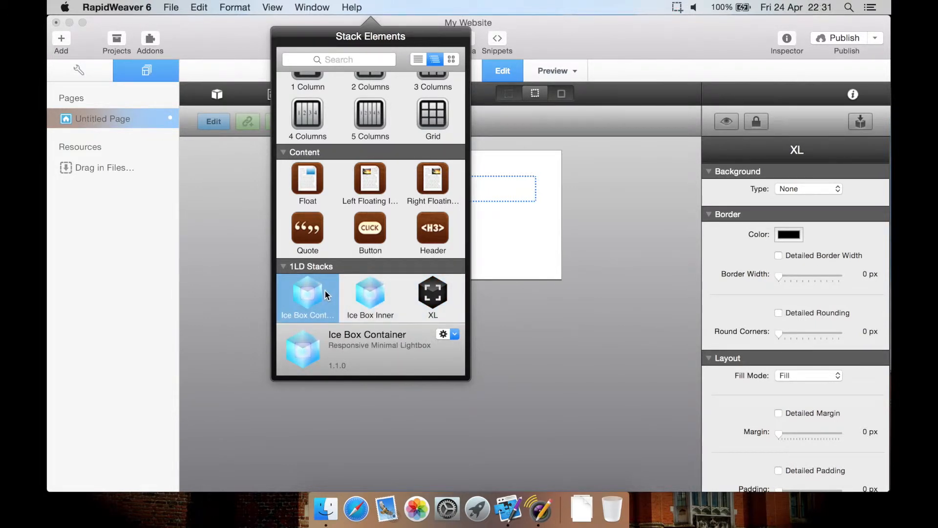
pyautogui.moveTo(325, 294); pyautogui.dragTo(521, 223)
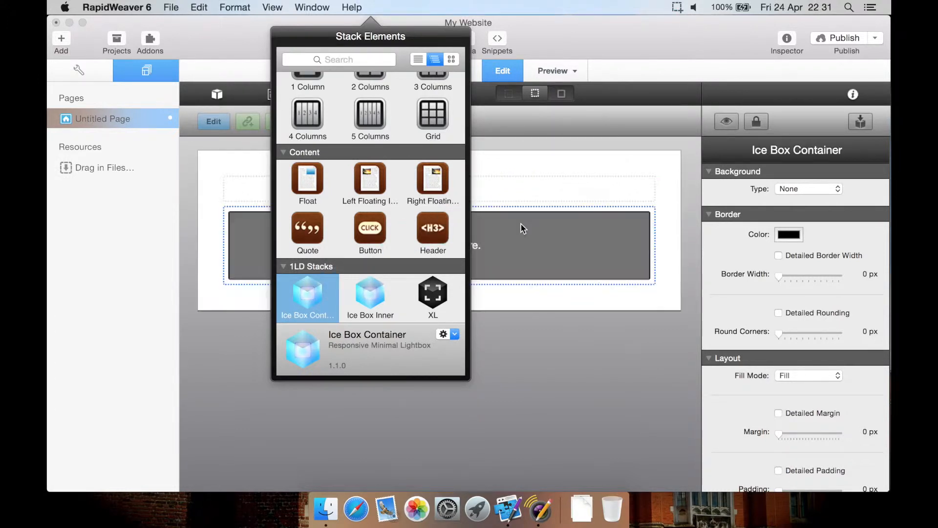
# Add an Ice Box Inner stack inside the Ice Box Container
pyautogui.click(514, 287)
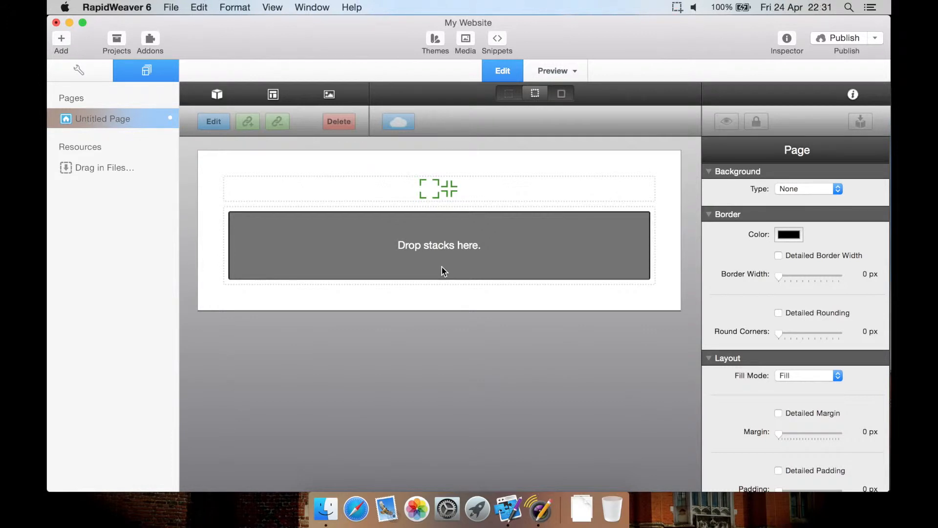
pyautogui.click(219, 94)
pyautogui.moveTo(369, 283); pyautogui.dragTo(252, 253)
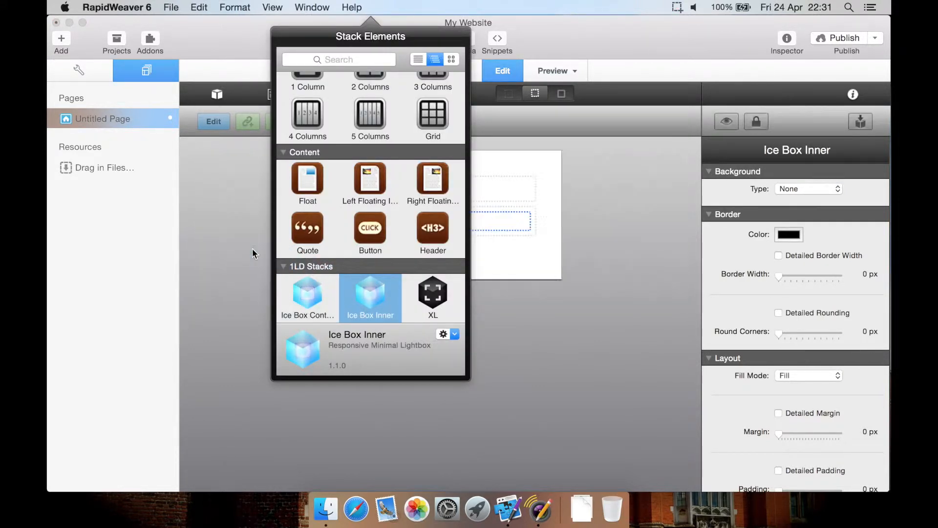
pyautogui.click(515, 220)
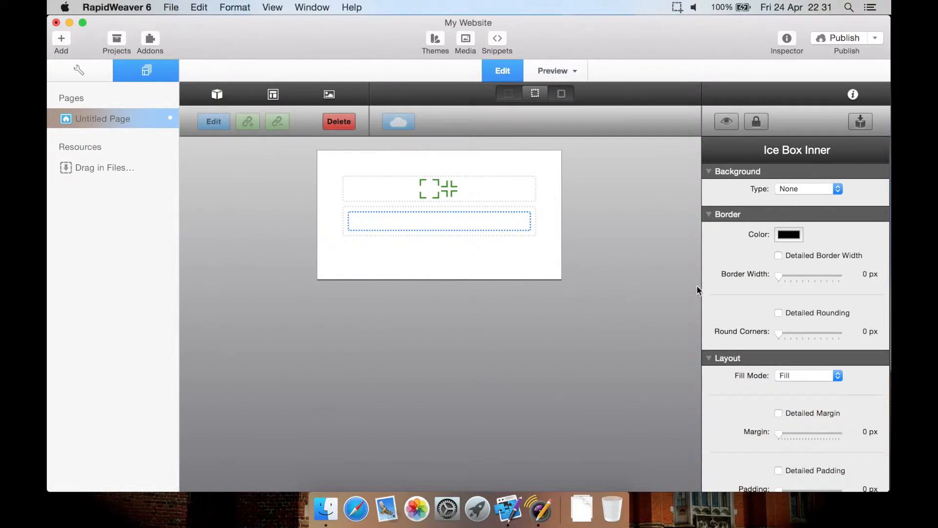
# Review the Ice Box Inner stack's general controls for thumbnail, large image, description and image alt tag
pyautogui.scroll(-6, 745, 362)
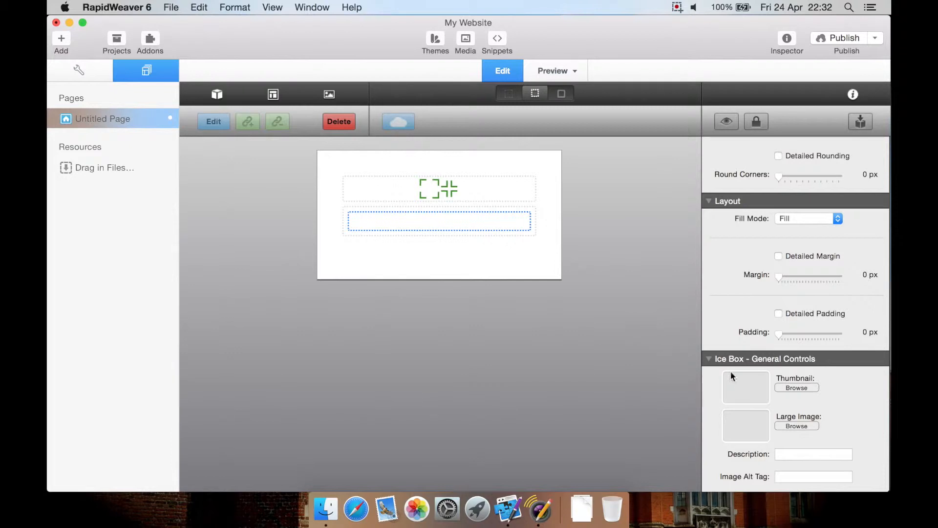
pyautogui.click(779, 454)
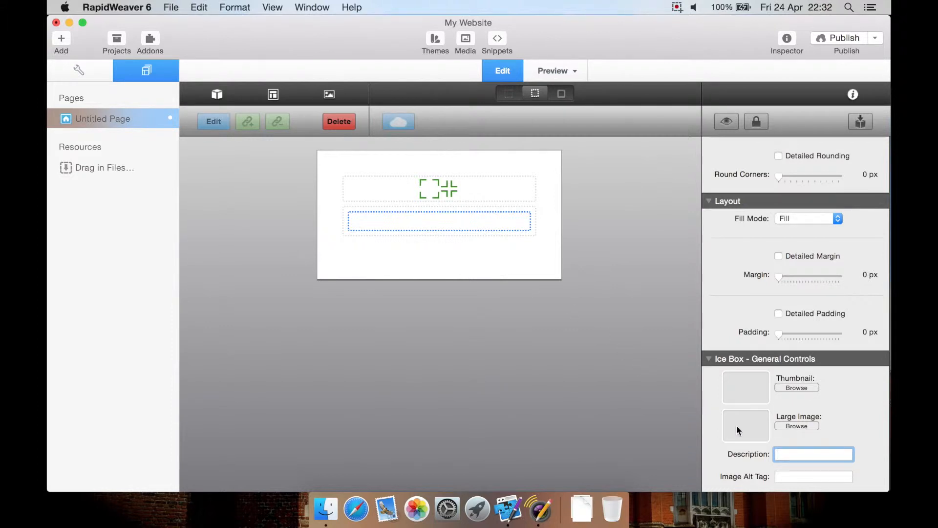
pyautogui.click(780, 477)
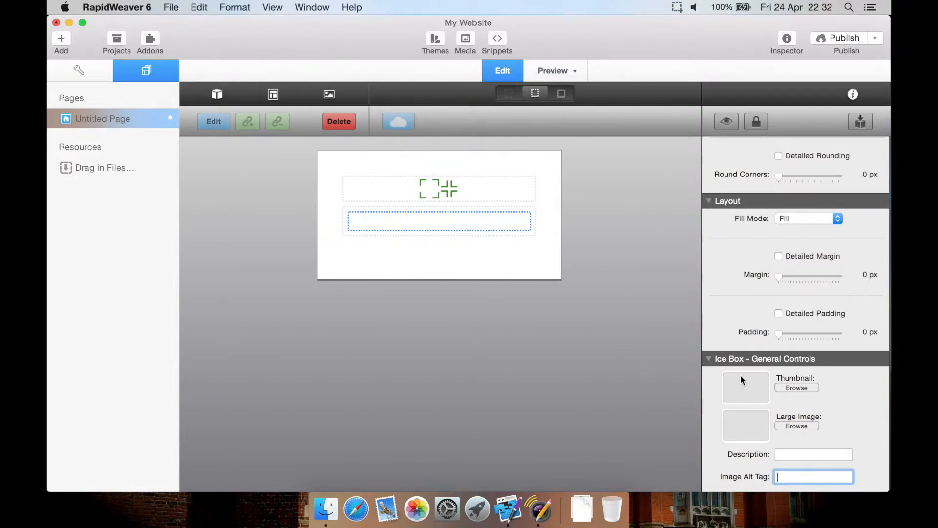
pyautogui.scroll(10, 740, 375)
pyautogui.scroll(-2, 740, 375)
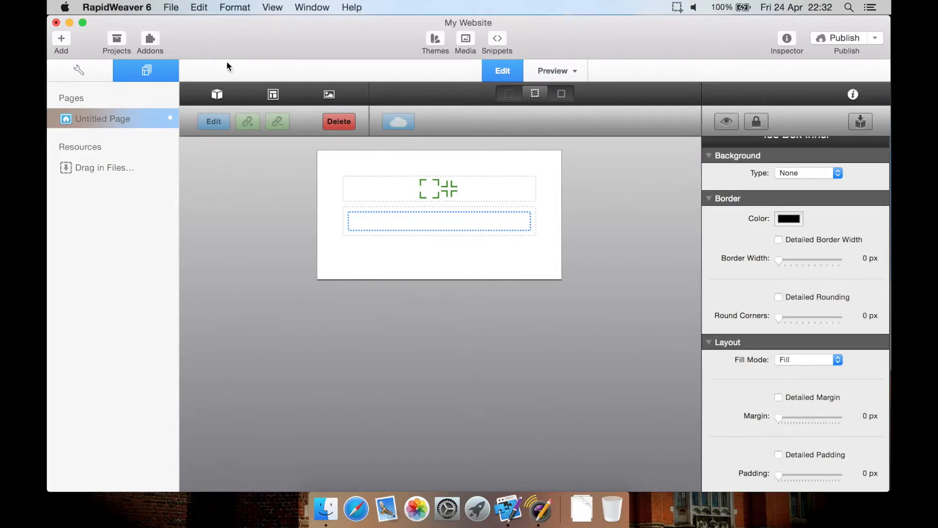
# Add a second Ice Box Inner stack below the first one inside the Ice Box Container
pyautogui.click(217, 94)
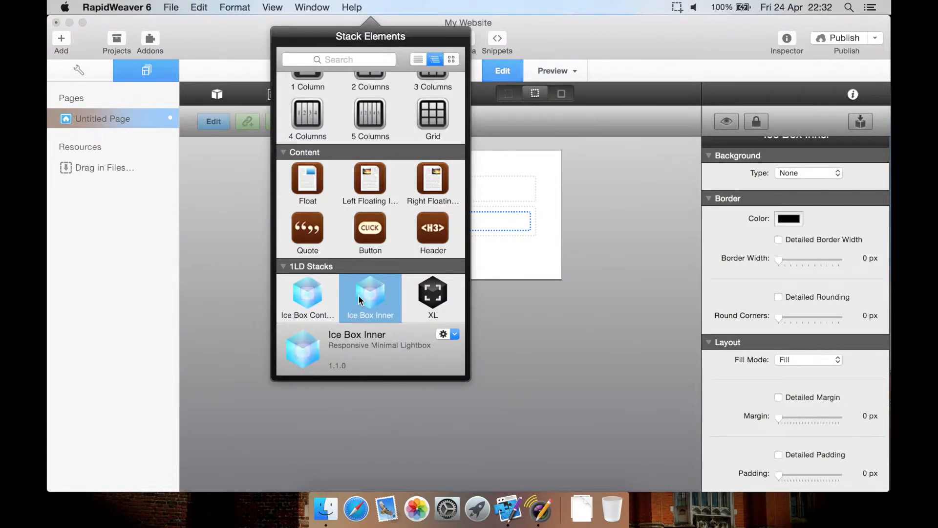
pyautogui.moveTo(362, 300); pyautogui.dragTo(505, 235)
pyautogui.click(566, 290)
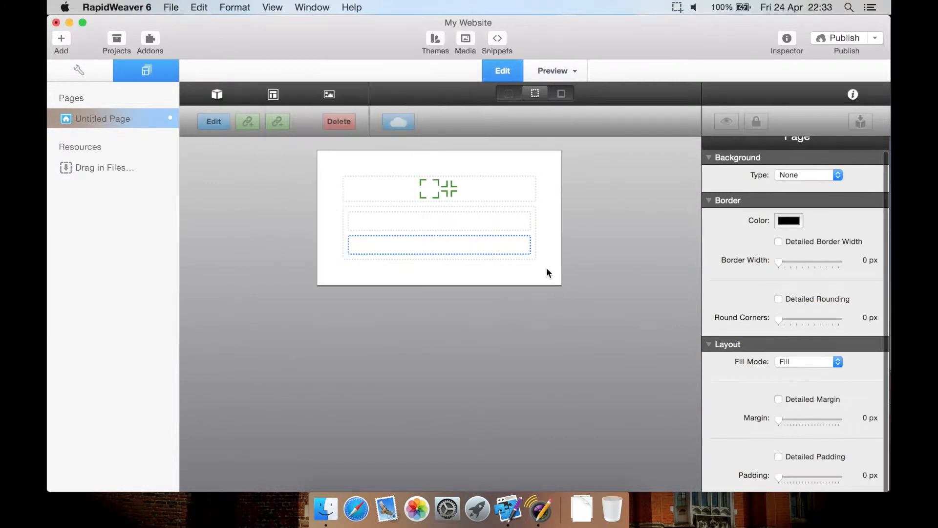
# Examine the Ice Box Container's general, thumbnail and fade duration options
pyautogui.click(536, 216)
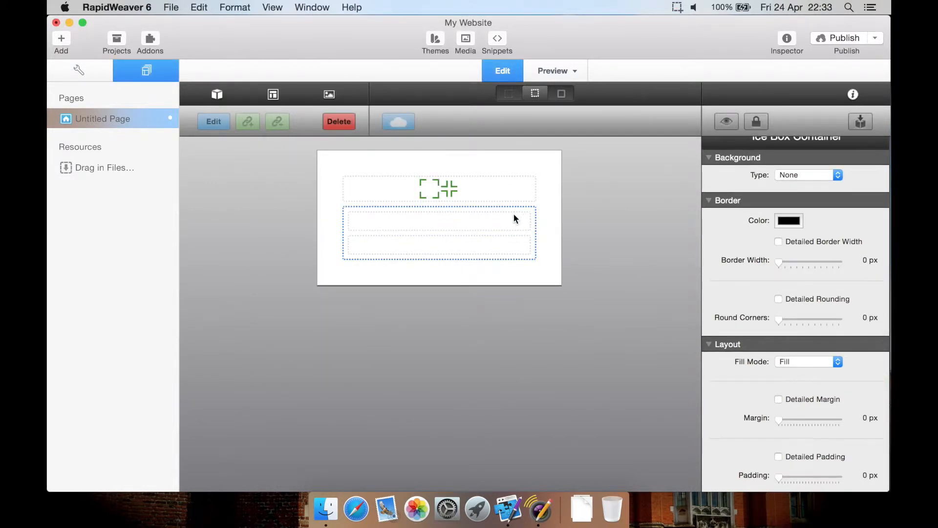
pyautogui.click(514, 215)
pyautogui.click(506, 246)
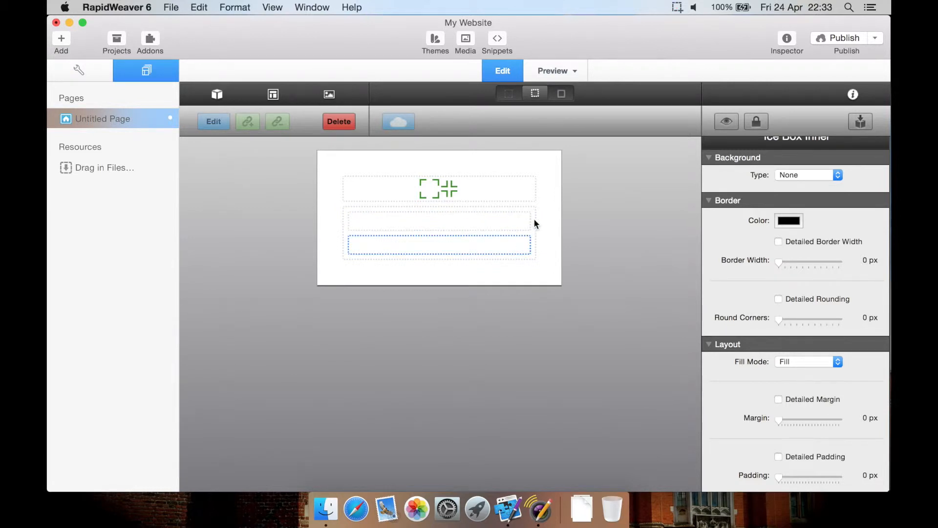
pyautogui.click(533, 224)
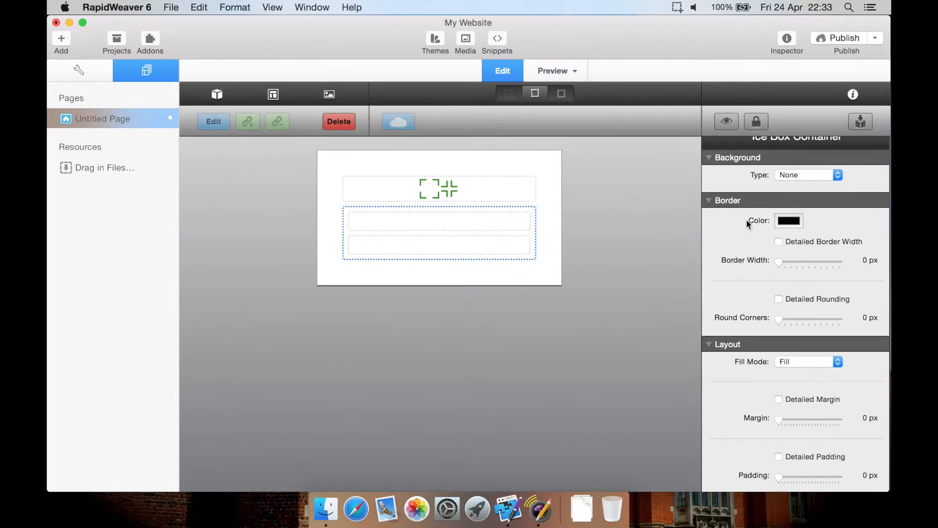
pyautogui.scroll(-10, 723, 300)
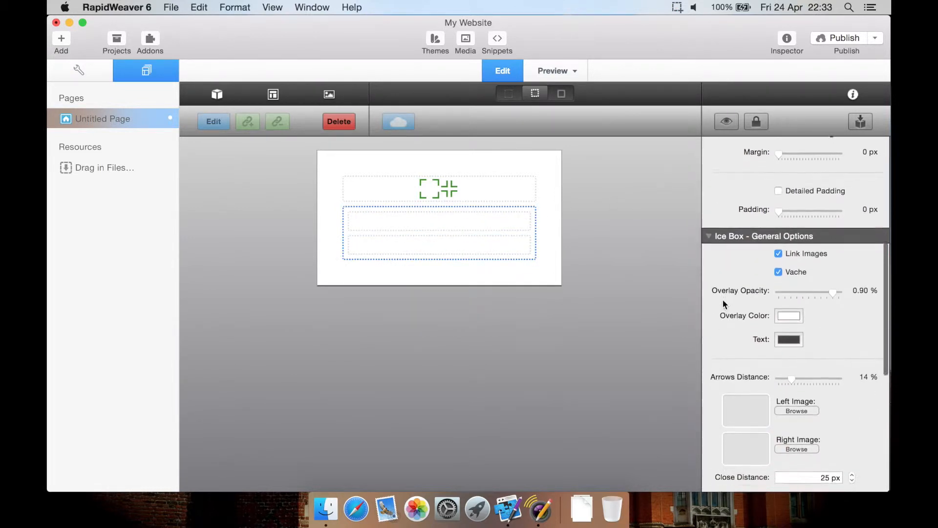
pyautogui.scroll(-4, 723, 303)
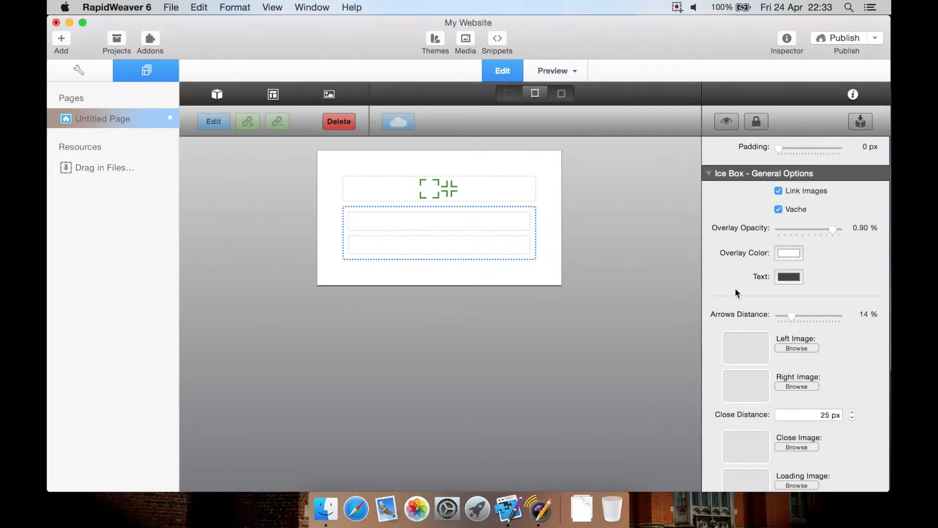
pyautogui.scroll(-4, 735, 287)
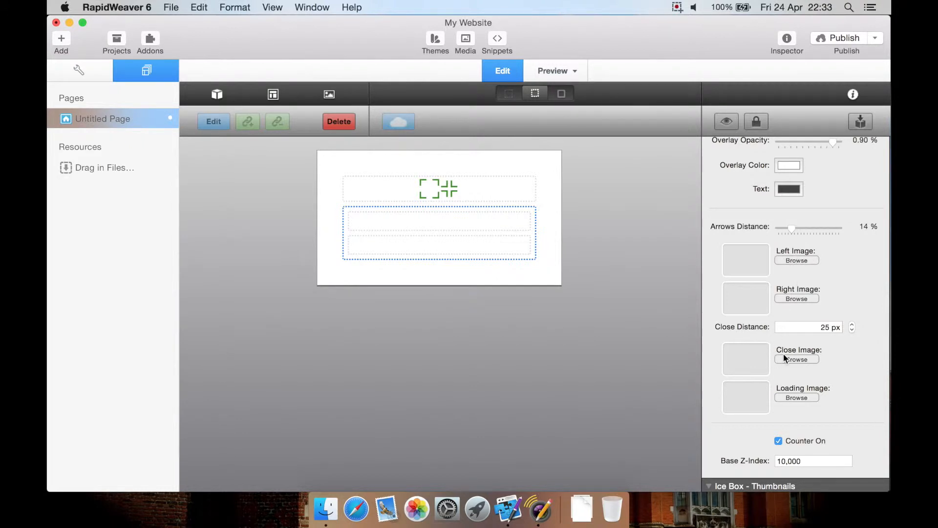
pyautogui.scroll(-4, 779, 409)
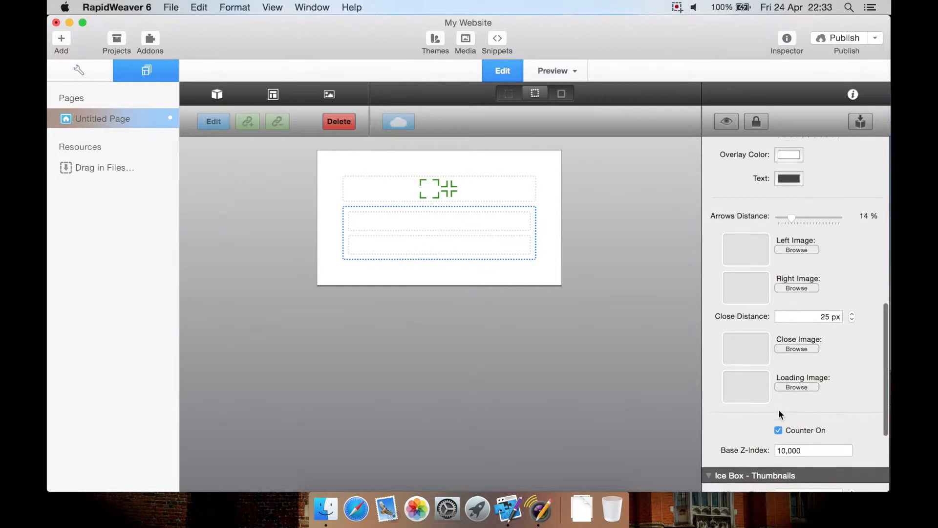
pyautogui.scroll(-5, 779, 412)
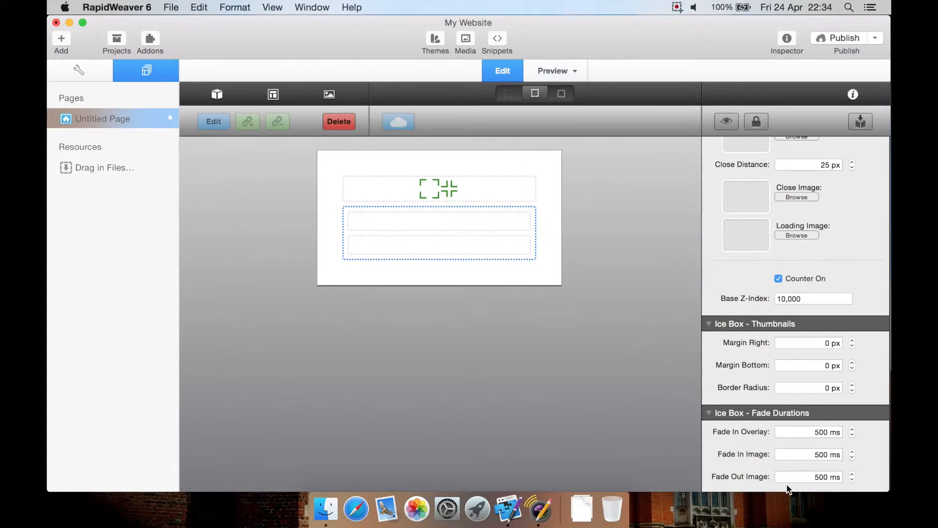
pyautogui.scroll(2, 767, 411)
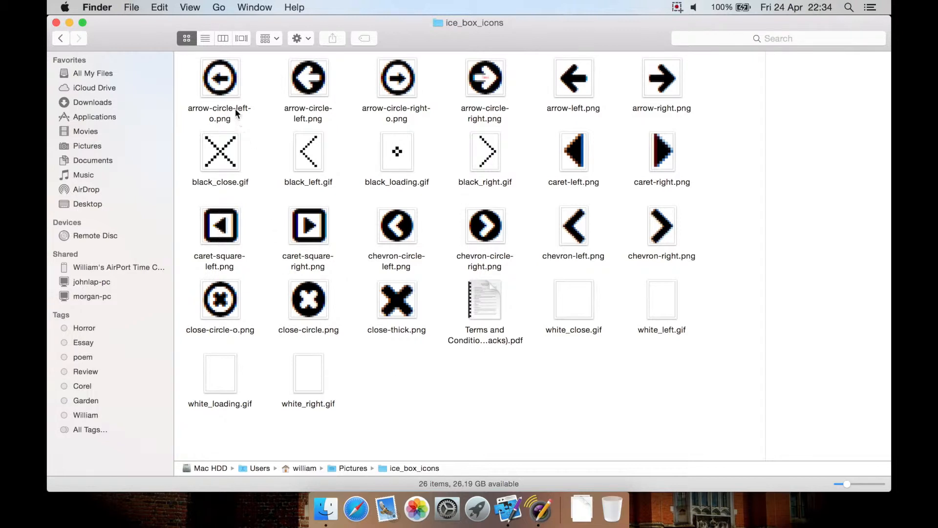
# Preview the left arrow, right arrow, close and loading icon files in the ice_box_icons folder
pyautogui.click(222, 92)
pyautogui.click(302, 86)
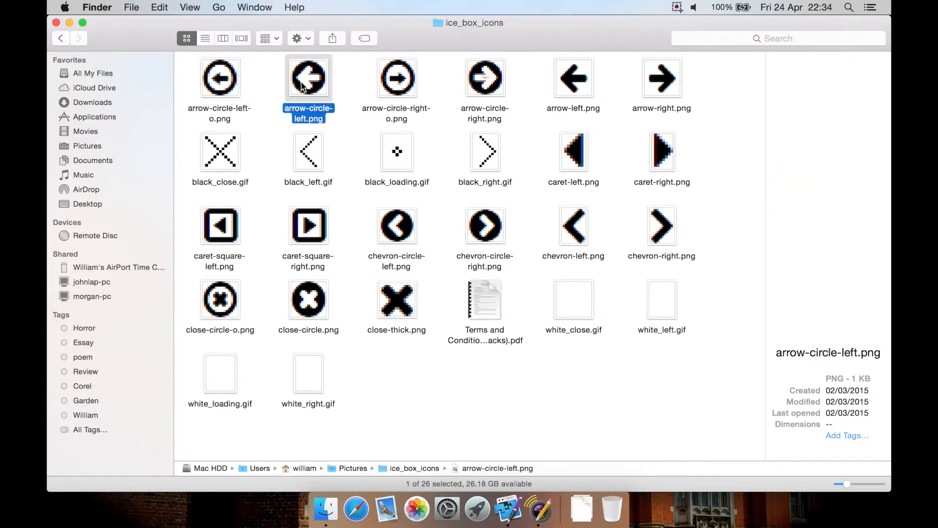
pyautogui.click(569, 153)
pyautogui.click(313, 150)
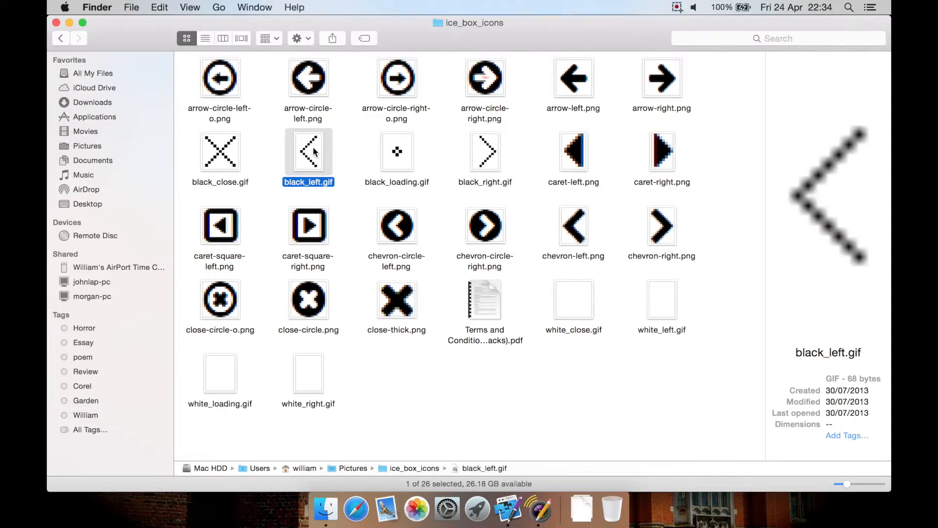
pyautogui.click(210, 241)
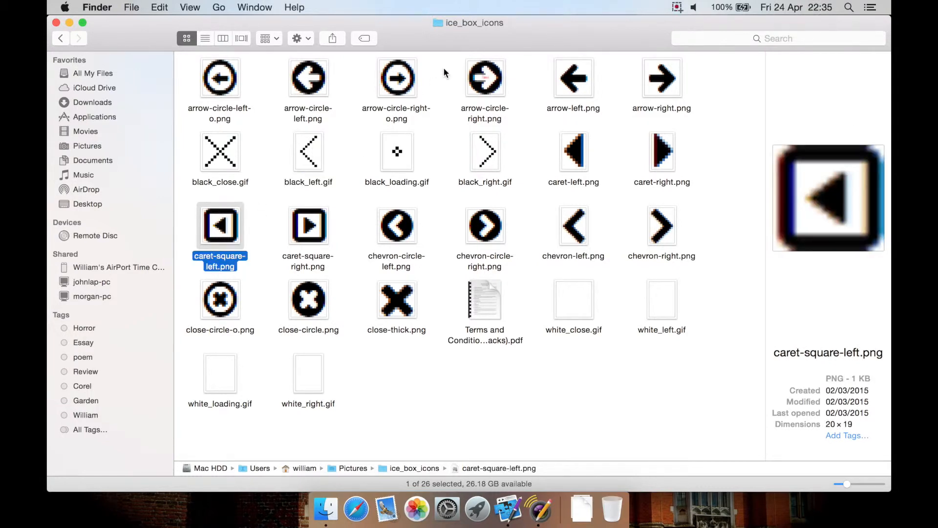
pyautogui.click(483, 81)
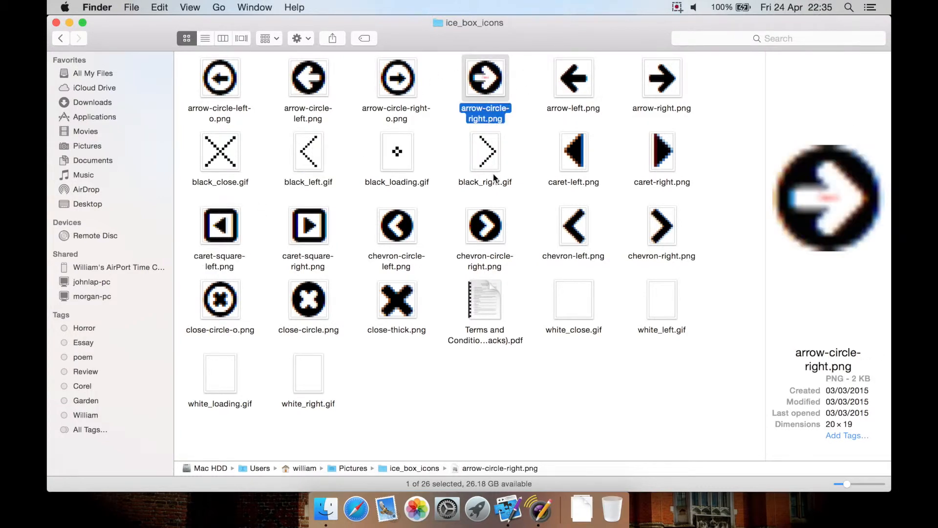
pyautogui.click(242, 152)
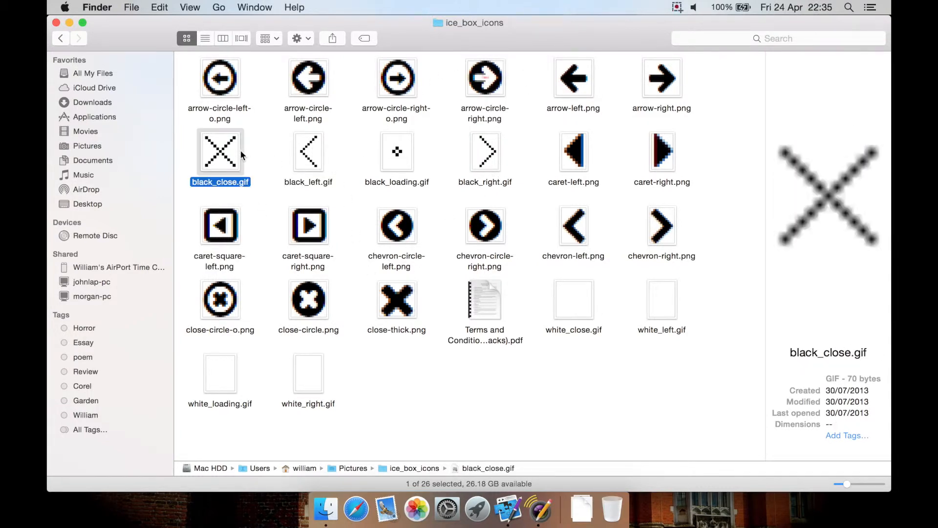
pyautogui.click(408, 299)
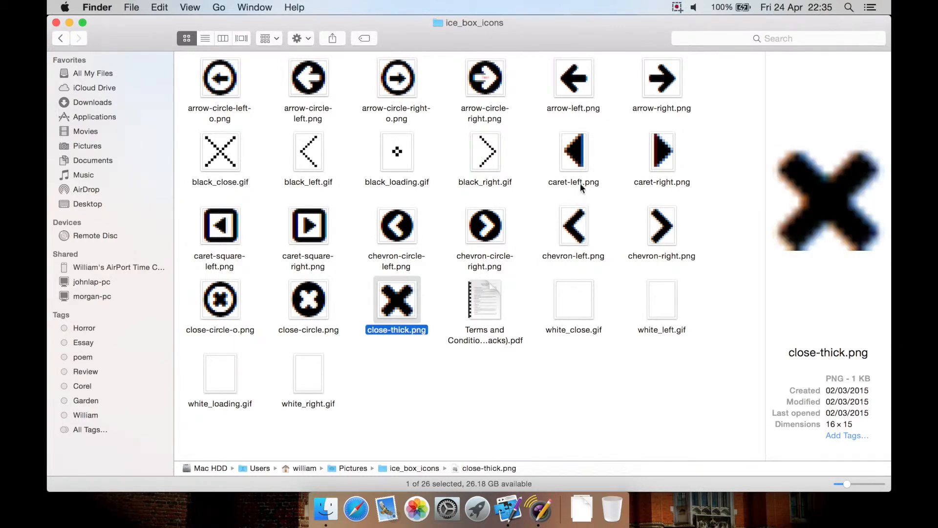
pyautogui.click(319, 301)
pyautogui.click(241, 292)
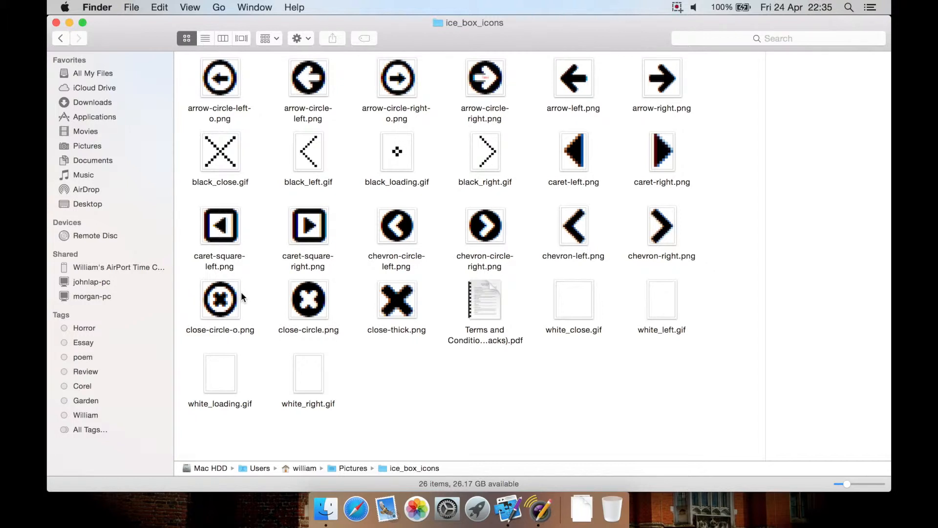
pyautogui.click(394, 161)
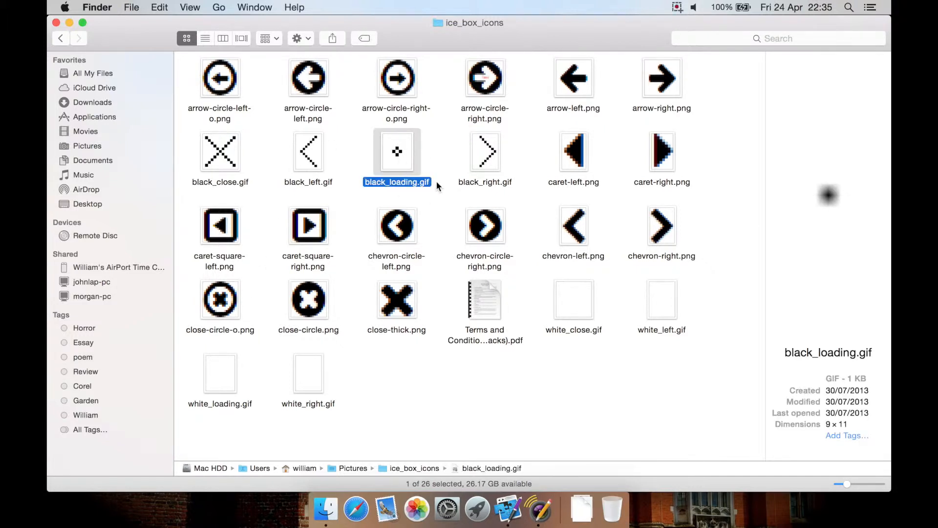
pyautogui.click(457, 387)
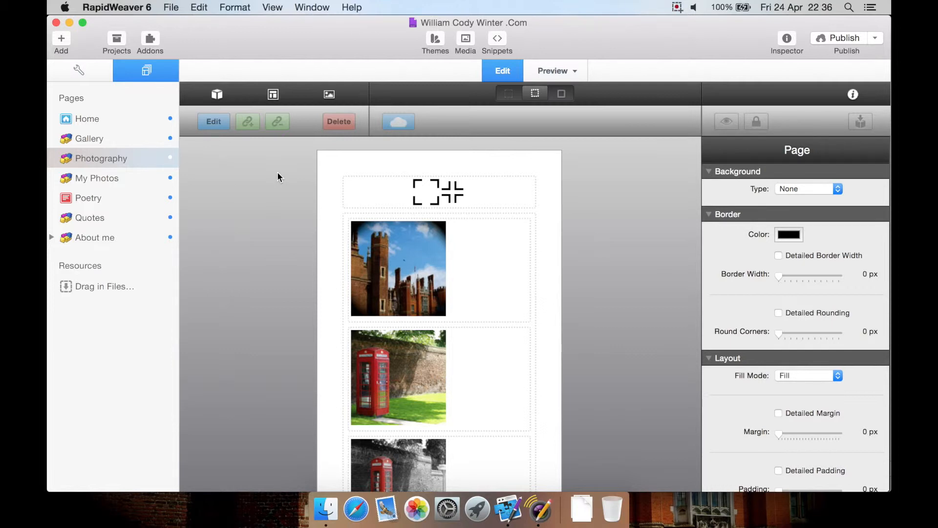
# Inspect the XL stack's general and advanced full-screen options on the finished Photography page
pyautogui.click(398, 185)
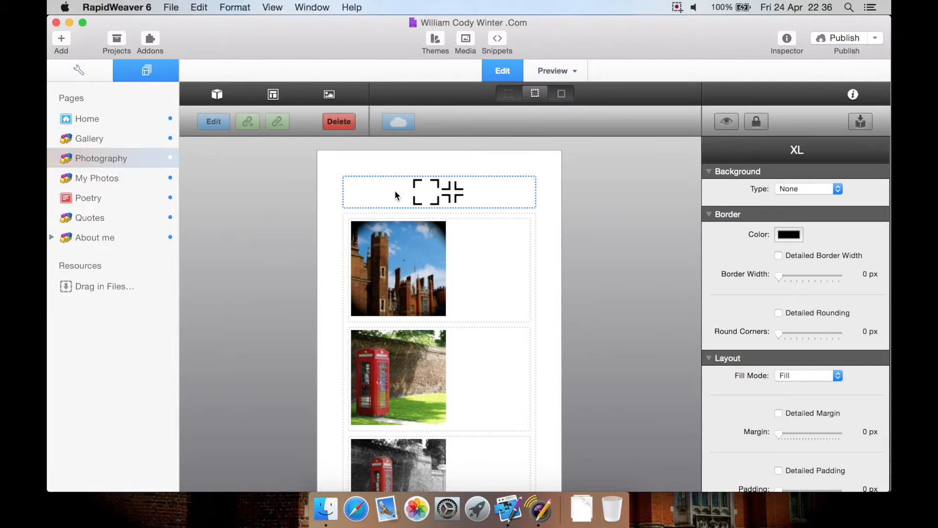
pyautogui.click(345, 217)
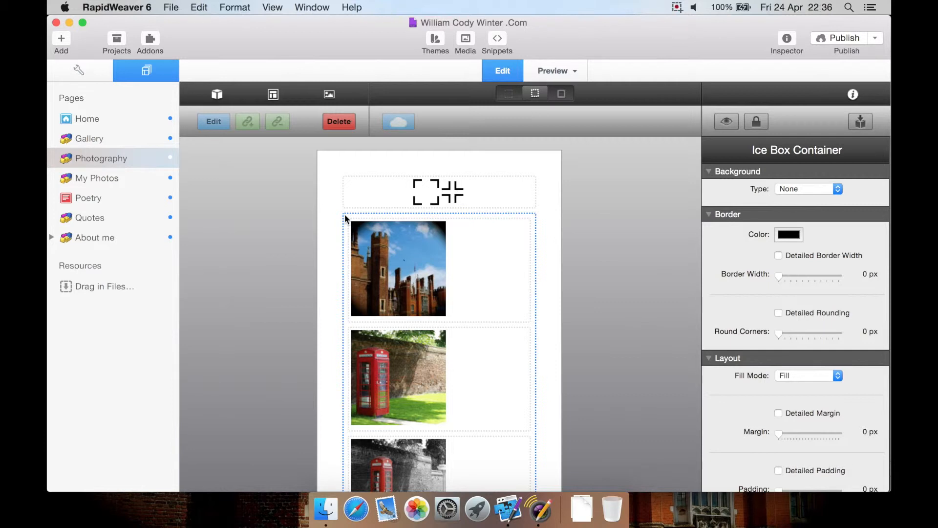
pyautogui.click(342, 193)
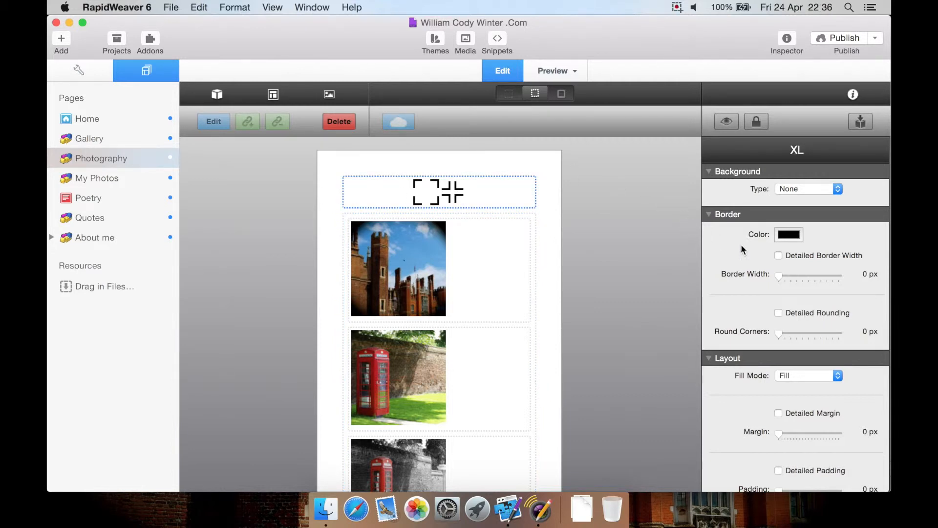
pyautogui.scroll(-10, 751, 264)
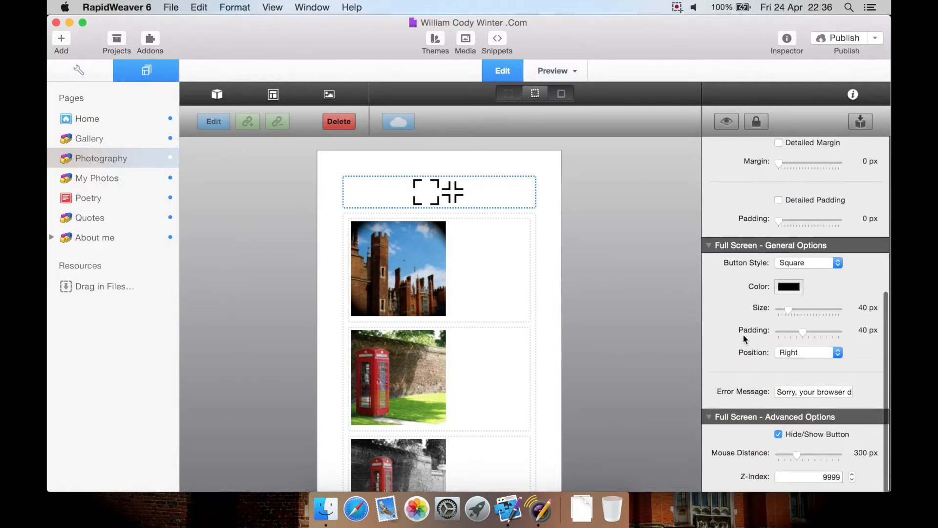
pyautogui.click(778, 435)
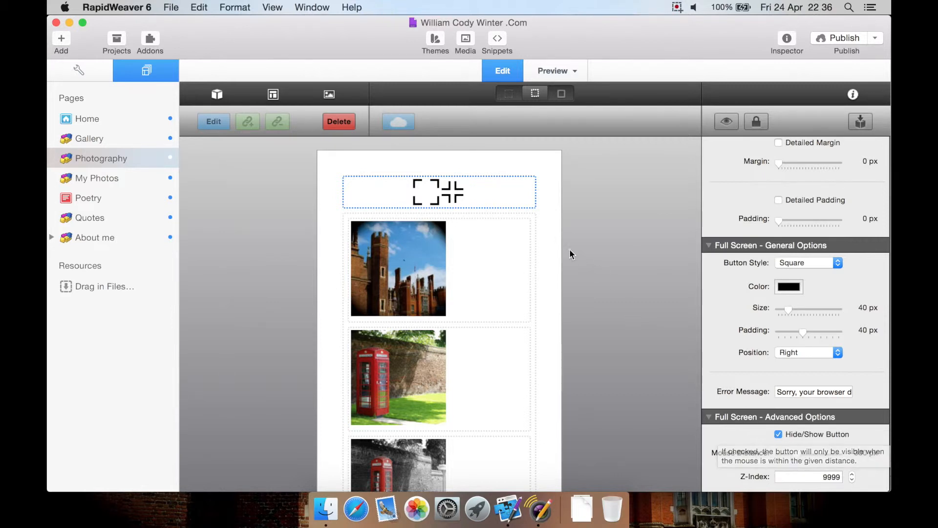
# Examine the Ice Box Container's general options on the Photography page, from overlay settings to image icons, counter and Z-index
pyautogui.click(533, 219)
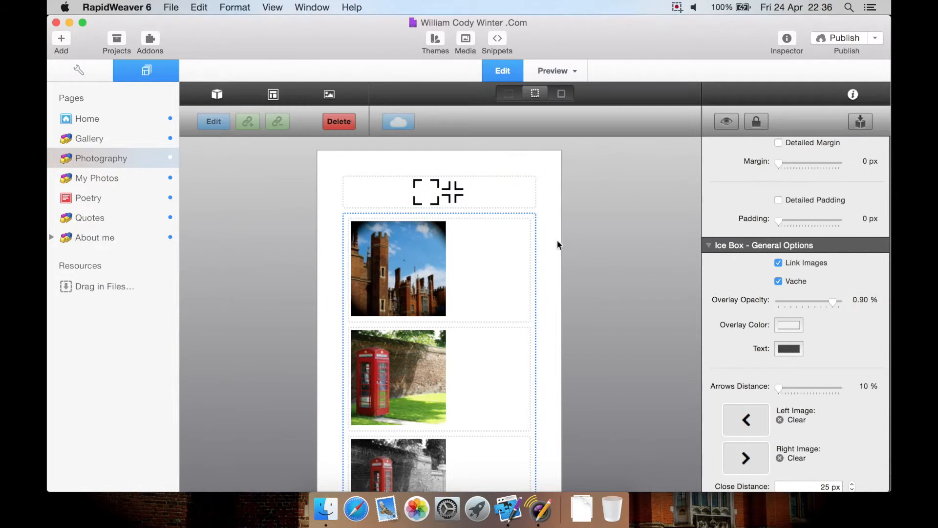
pyautogui.scroll(8, 722, 239)
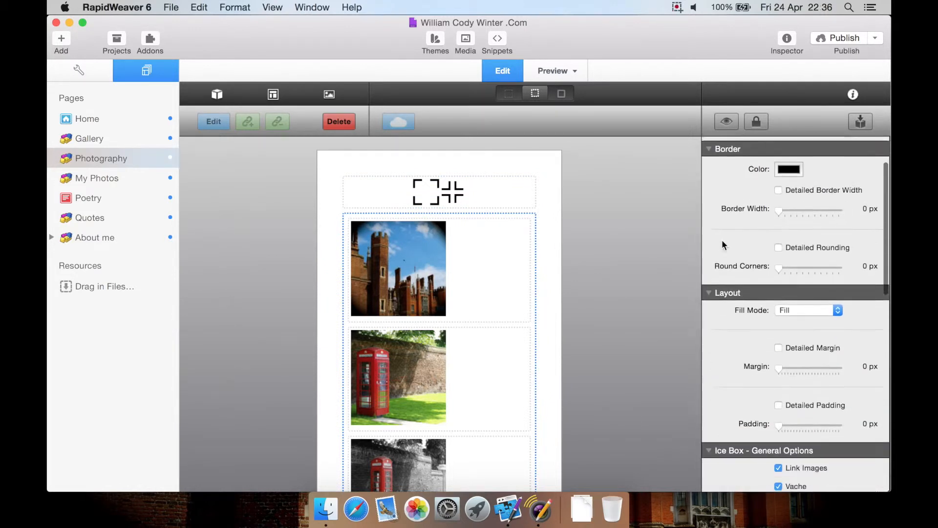
pyautogui.scroll(-3, 723, 242)
pyautogui.scroll(-3, 734, 345)
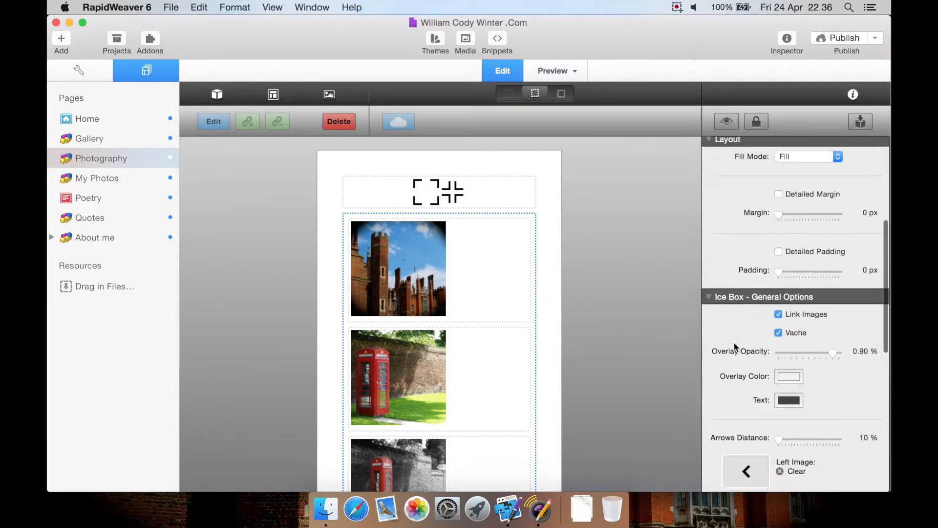
pyautogui.scroll(-1, 735, 346)
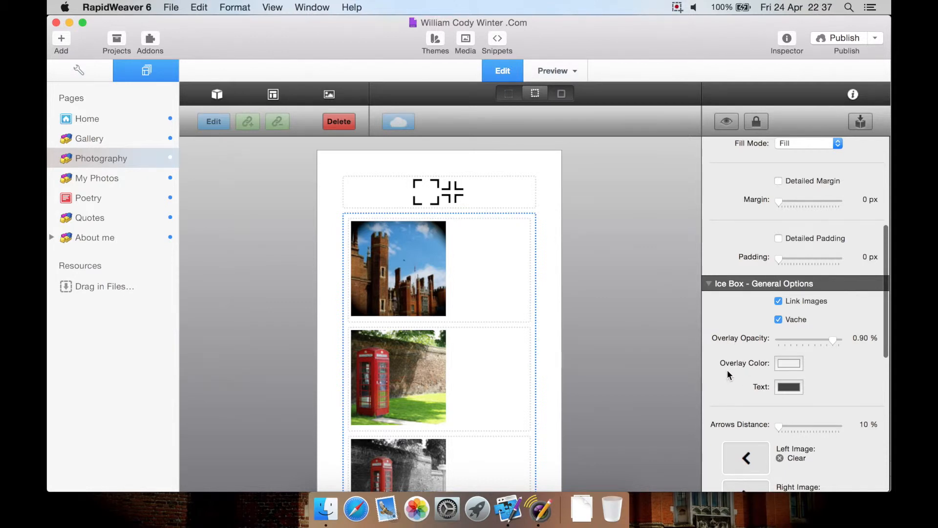
pyautogui.scroll(-5, 727, 371)
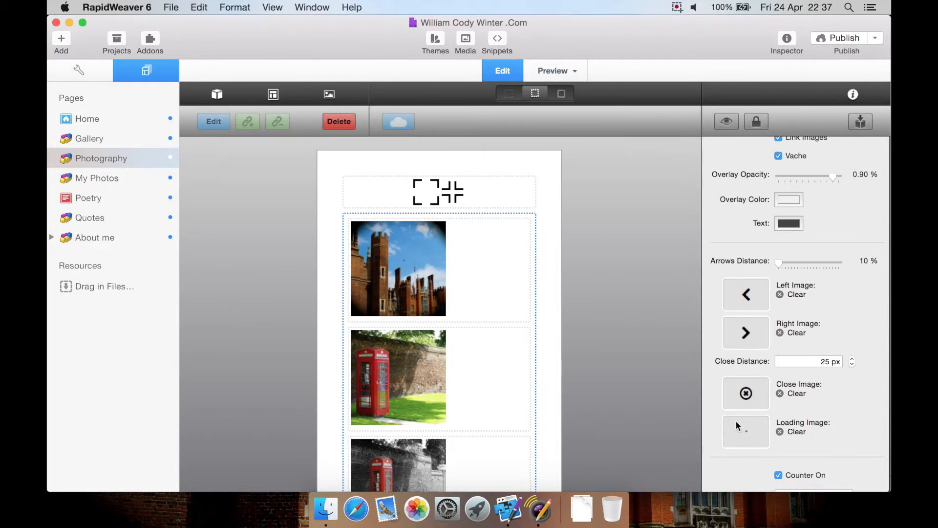
pyautogui.scroll(-5, 737, 426)
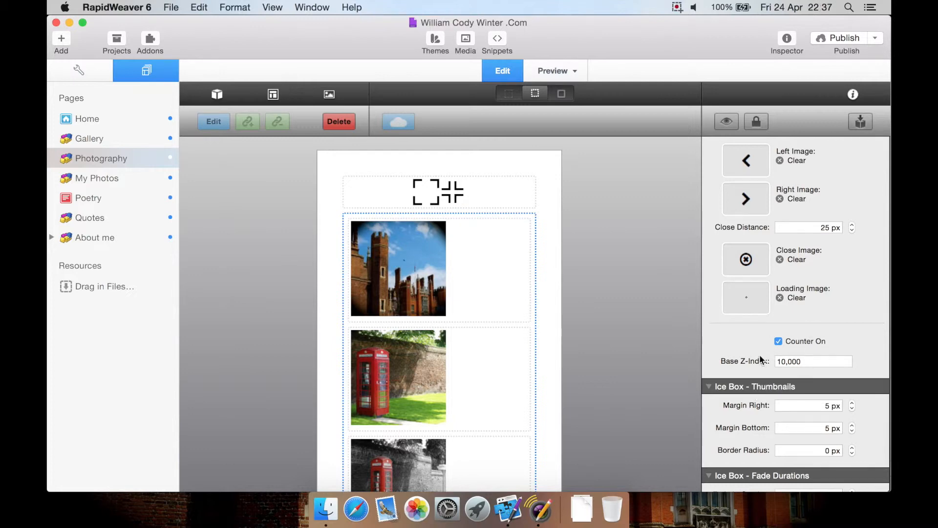
# Preview the Photography page, view the first photo in the lightbox, and close the lightbox
pyautogui.click(547, 71)
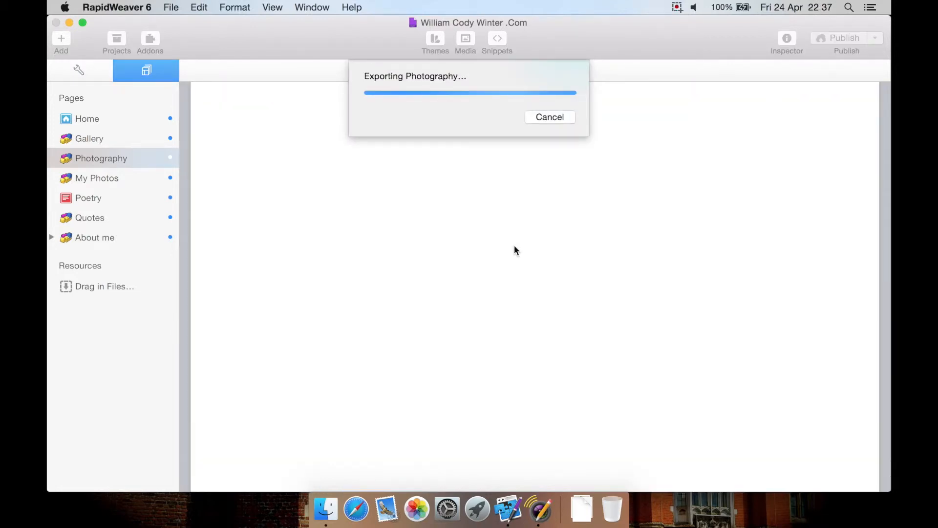
pyautogui.scroll(-5, 516, 250)
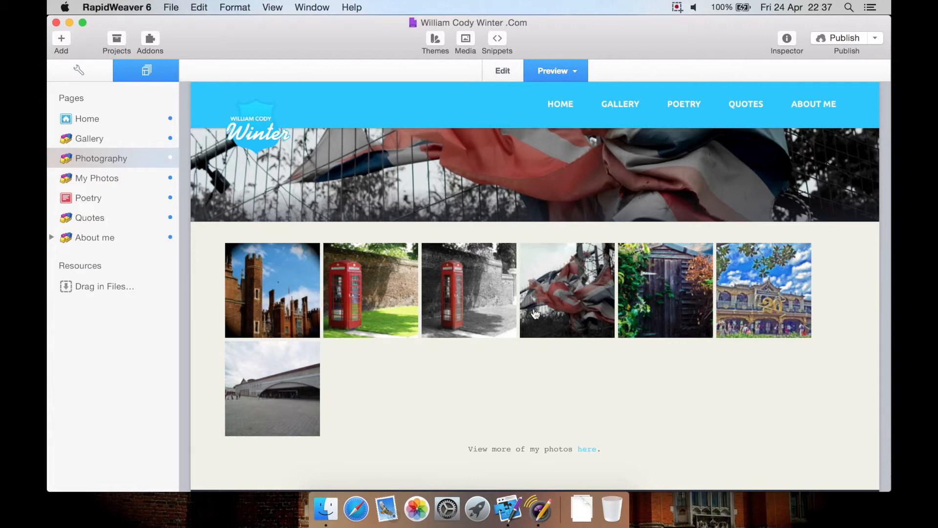
pyautogui.click(303, 285)
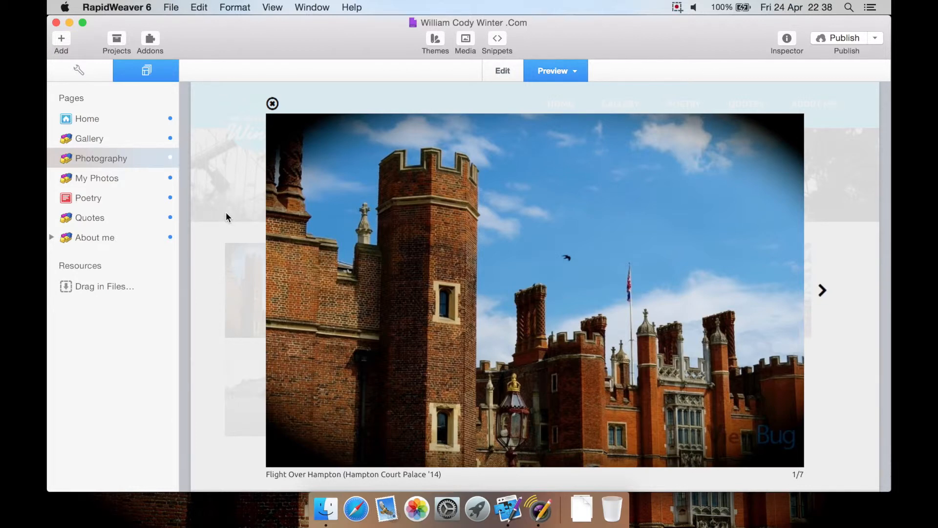
pyautogui.click(207, 268)
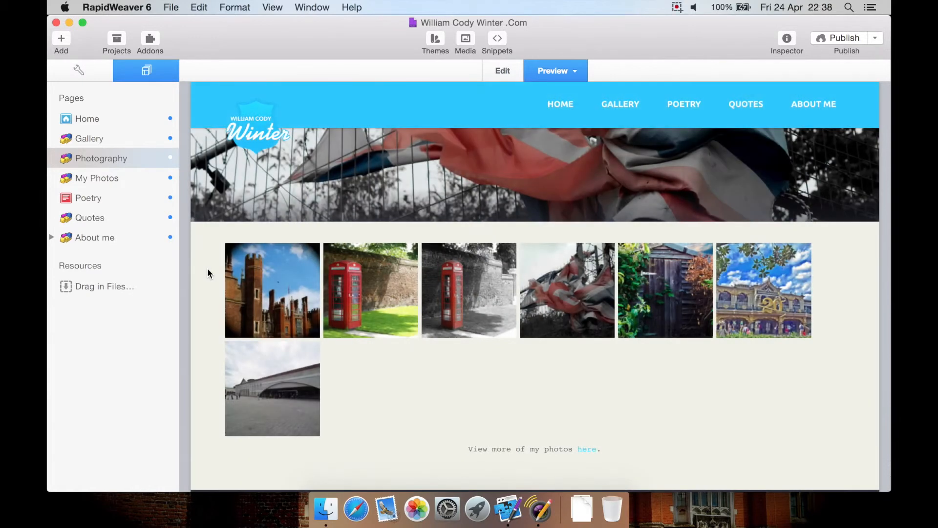
# Disable the Ice Box Container's Vache option and preview the first photo in the lightbox without it
pyautogui.click(518, 68)
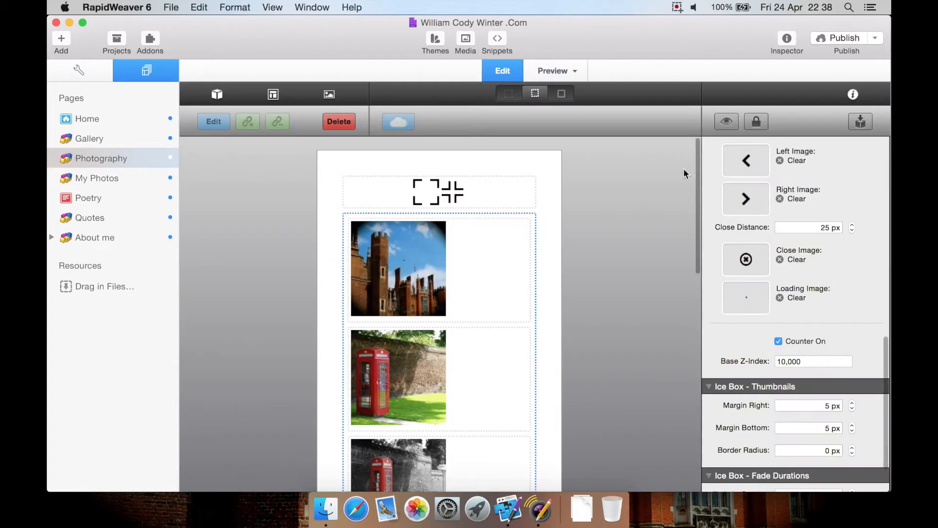
pyautogui.scroll(5, 812, 264)
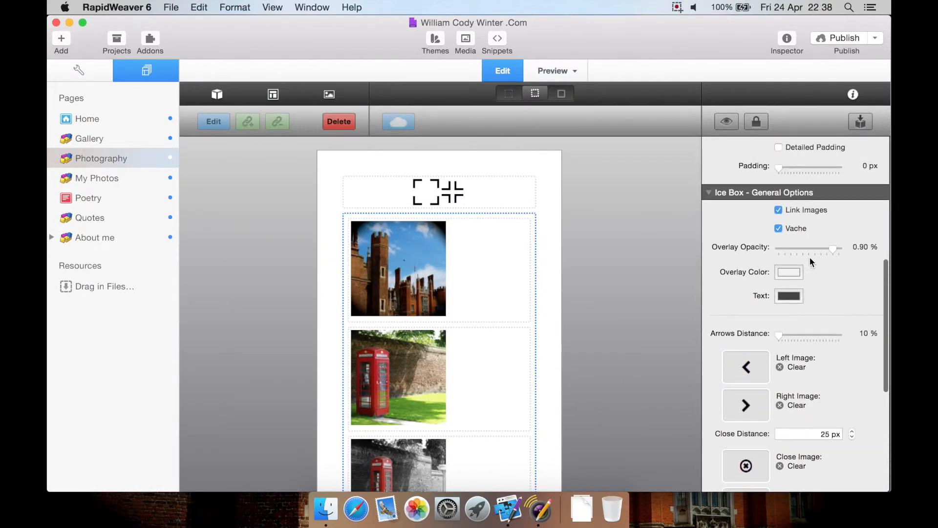
pyautogui.click(778, 228)
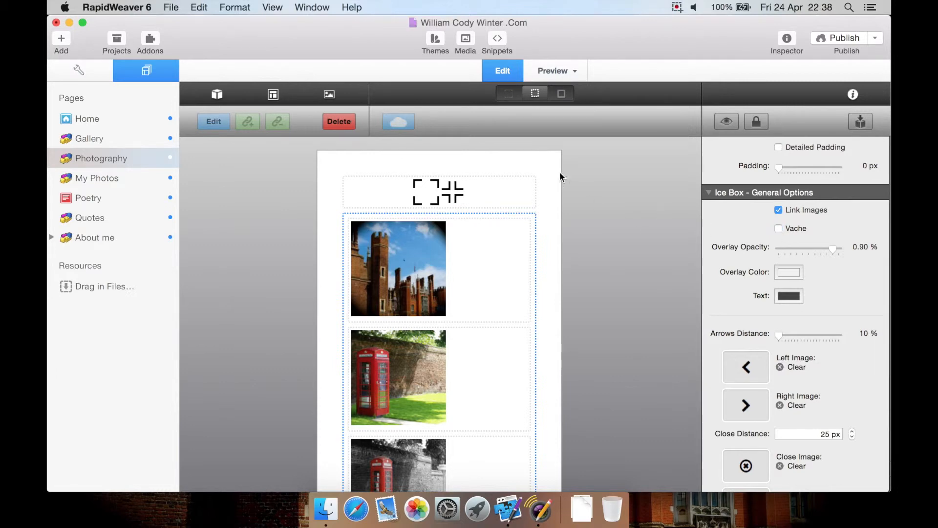
pyautogui.click(543, 73)
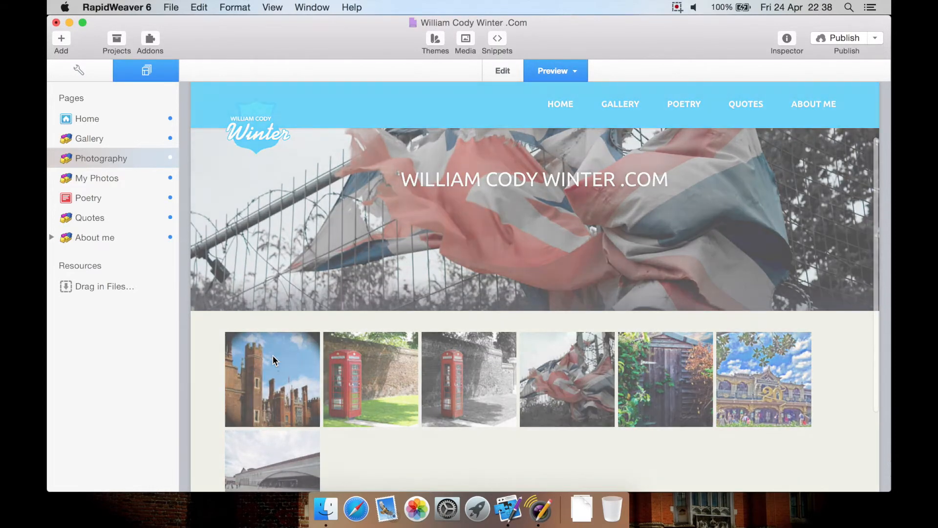
pyautogui.click(273, 356)
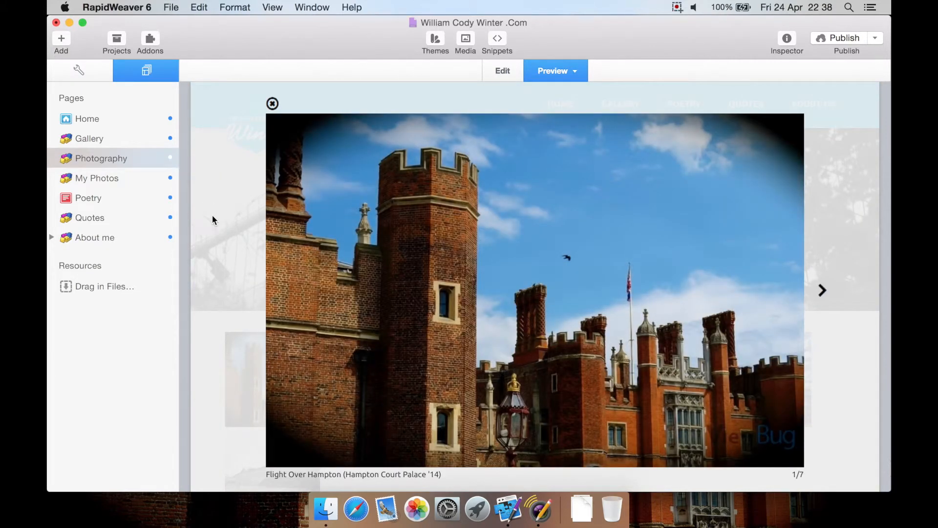
pyautogui.click(272, 104)
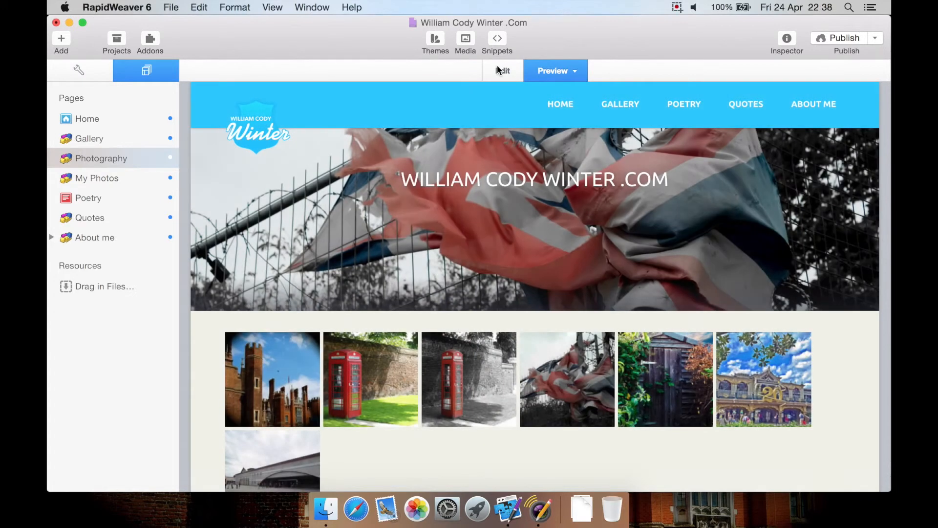
# Re-enable the Vache option in the Ice Box Container's general options
pyautogui.click(497, 68)
pyautogui.click(780, 229)
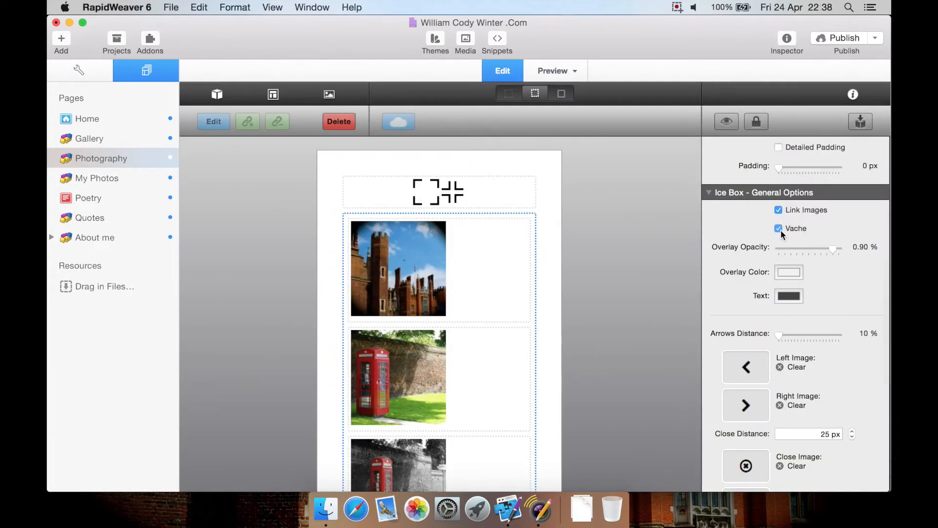
# Preview the page and view the second photo in the lightbox to check its arrows, caption and counter
pyautogui.scroll(-10, 785, 298)
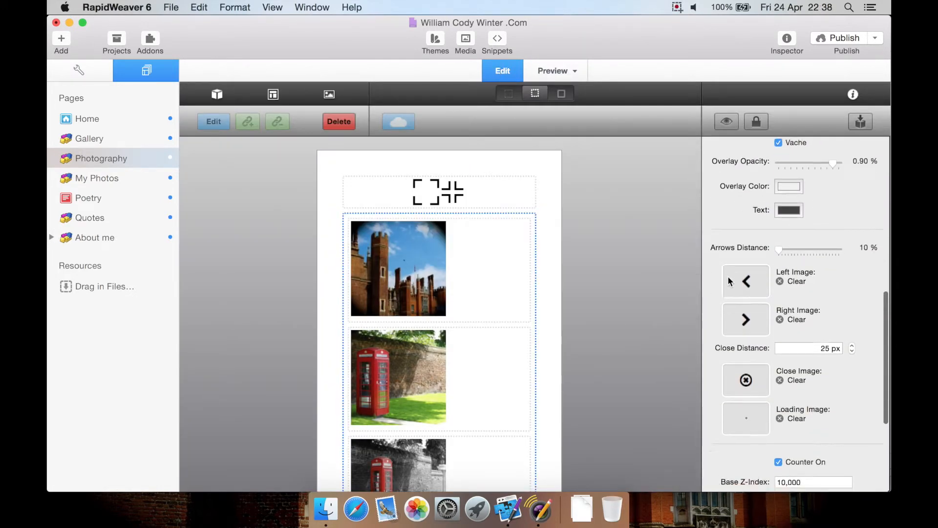
pyautogui.click(554, 72)
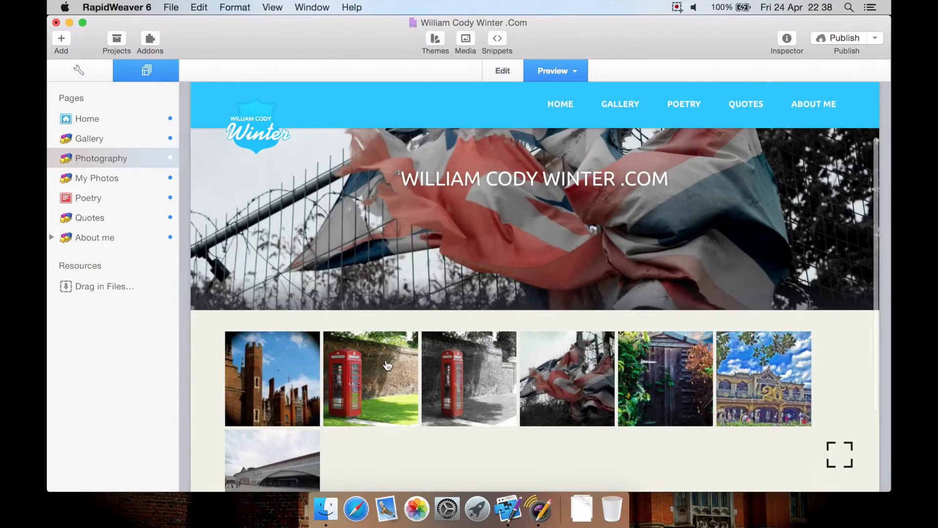
pyautogui.click(388, 362)
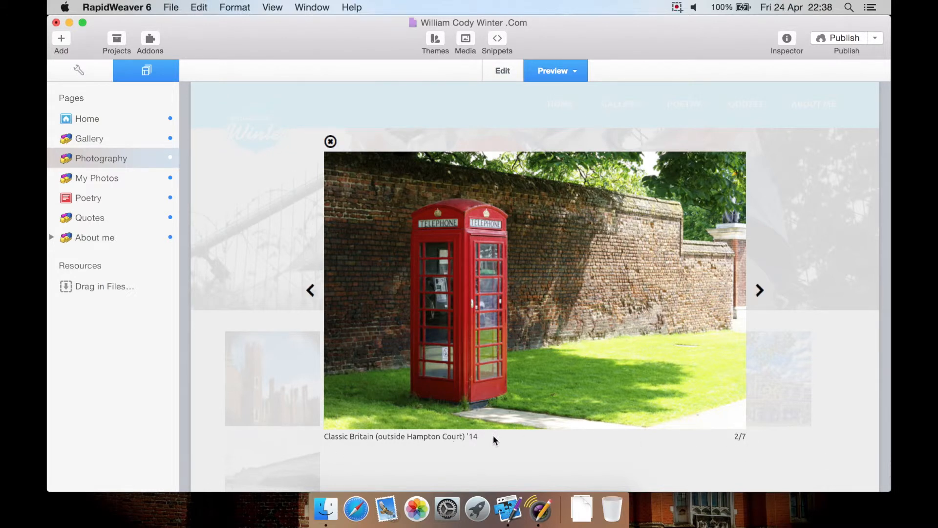
# Return to editing and inspect the container's Base Z-Index and the first Ice Box Inner stack's general controls
pyautogui.click(488, 75)
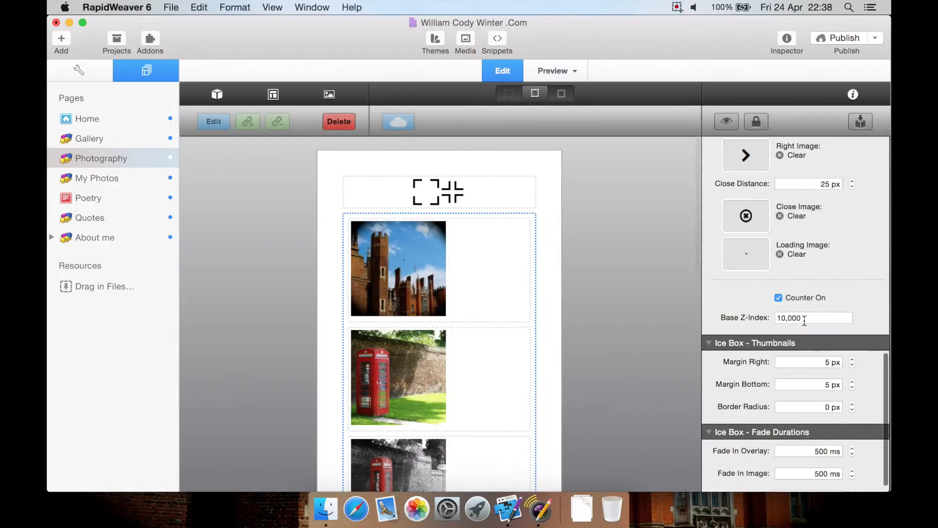
pyautogui.scroll(-2, 778, 420)
pyautogui.click(448, 305)
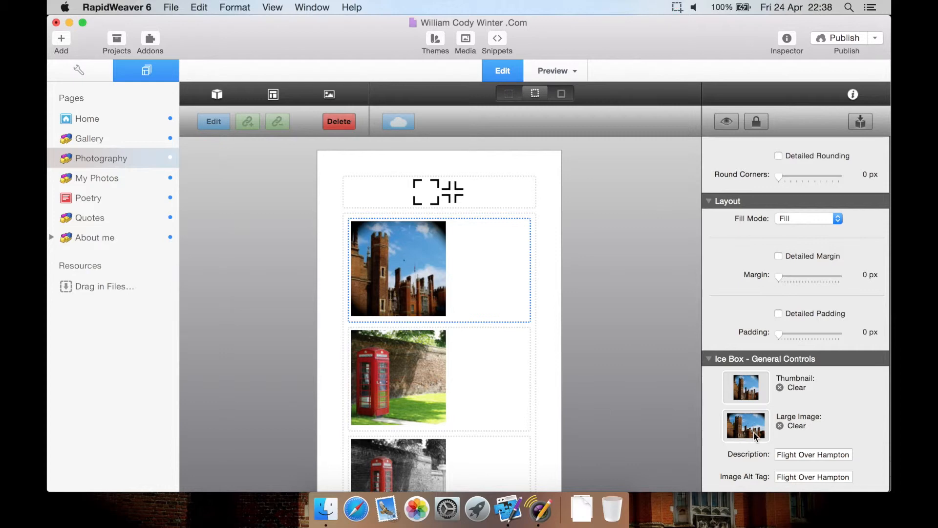
# Preview the third photo in the lightbox, try its forward and backward arrows, and close it
pyautogui.press('super+r')
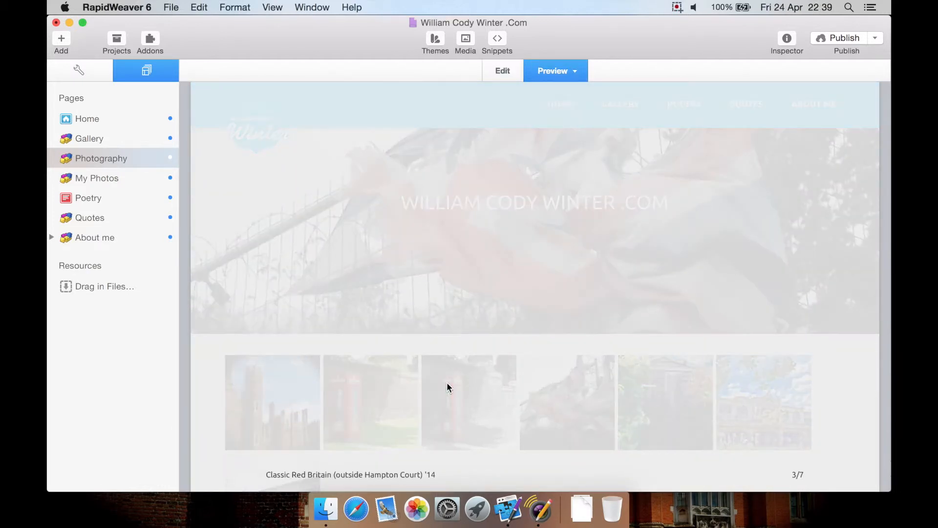
pyautogui.click(447, 384)
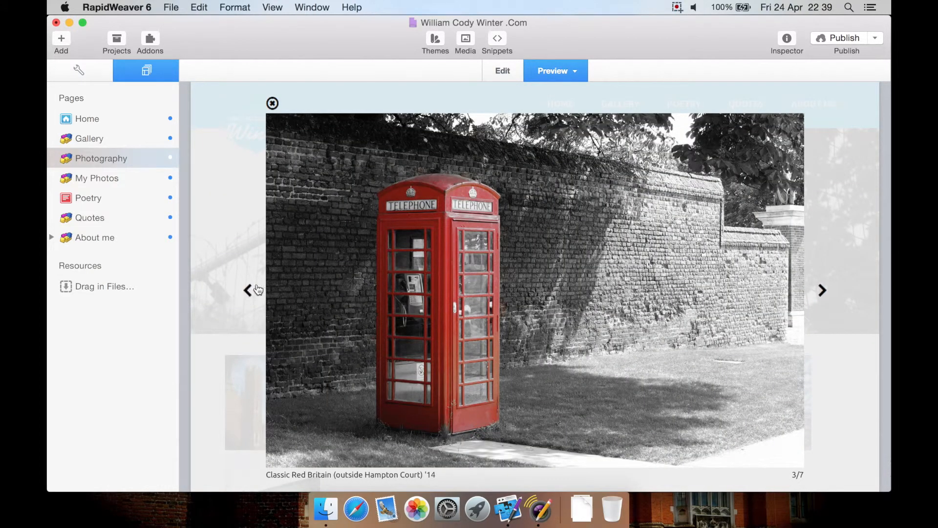
pyautogui.click(826, 296)
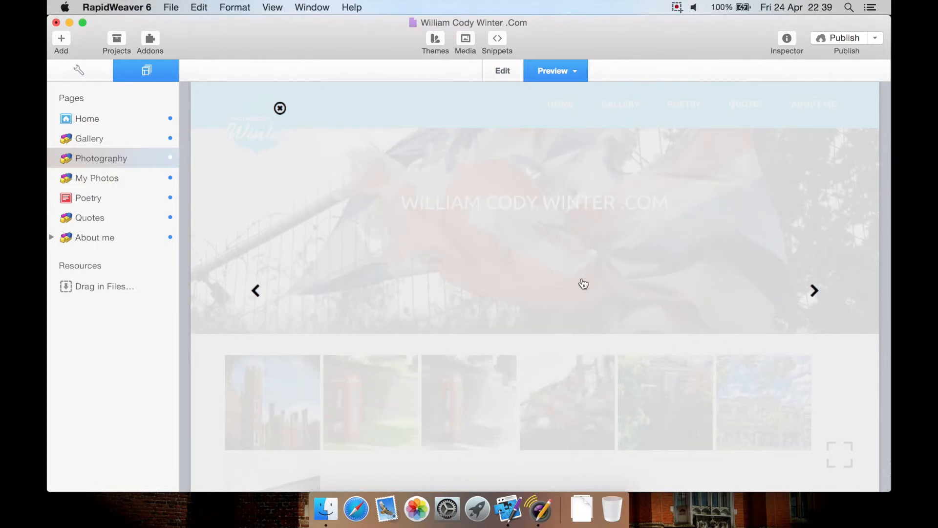
pyautogui.click(308, 296)
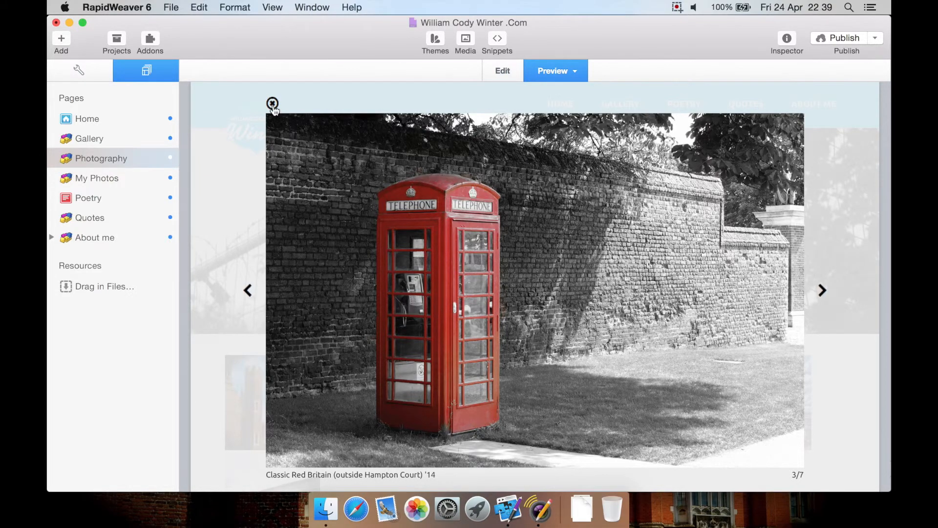
pyautogui.click(272, 104)
# Examine the first Ice Box Inner stack's general controls and the Ice Box Container's general options in edit mode
pyautogui.click(502, 71)
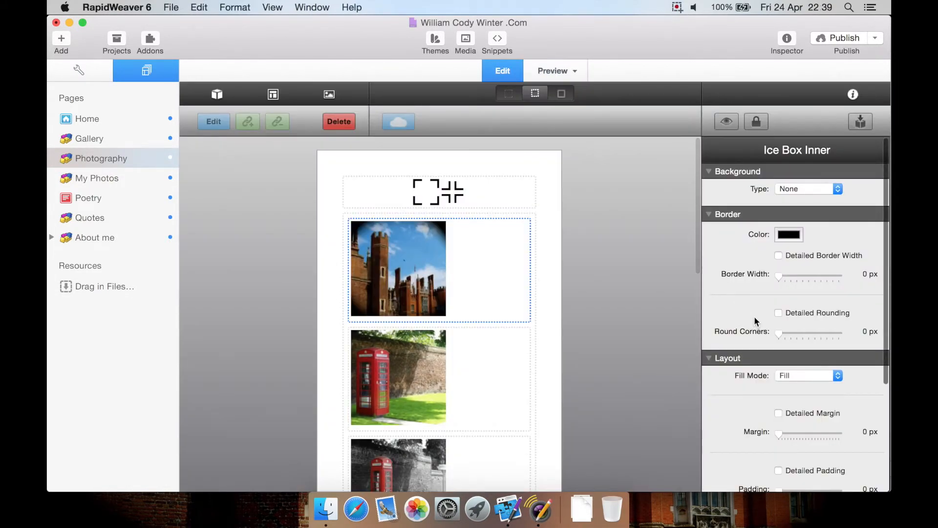
pyautogui.scroll(-5, 755, 316)
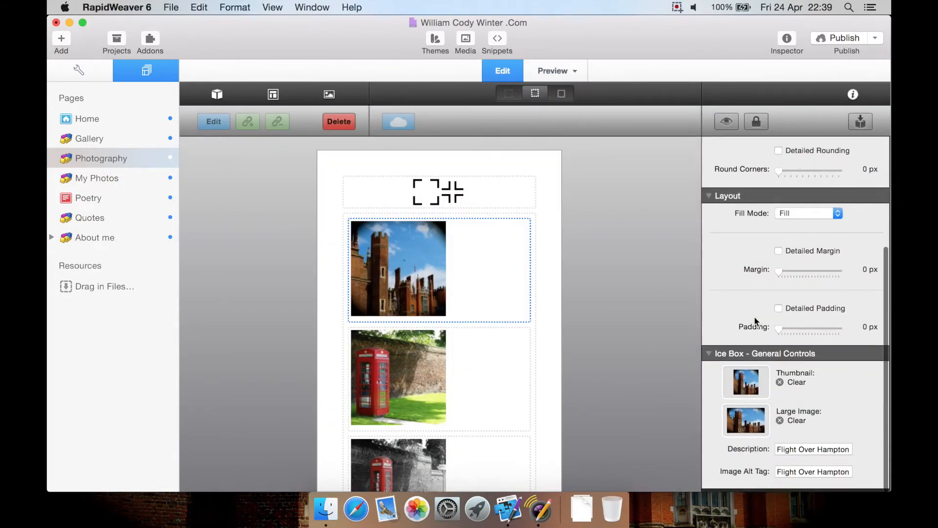
pyautogui.click(537, 271)
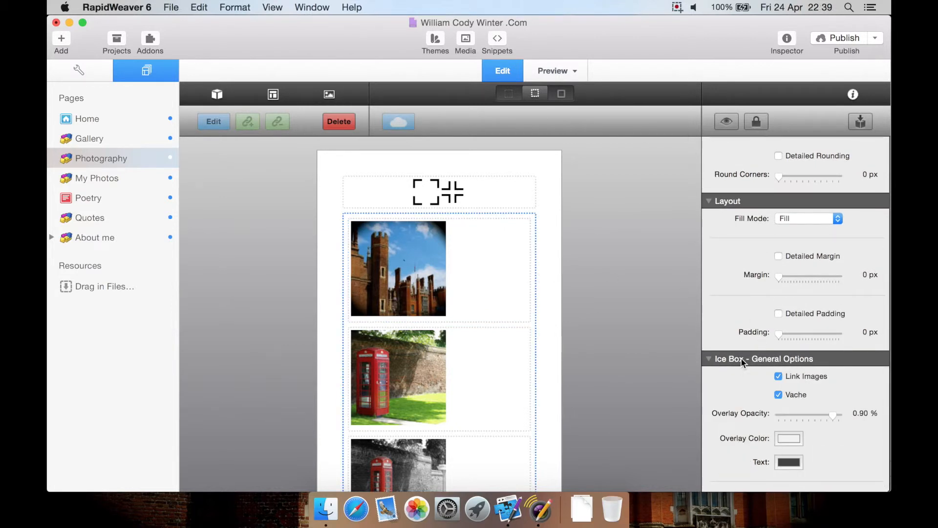
pyautogui.scroll(5, 742, 360)
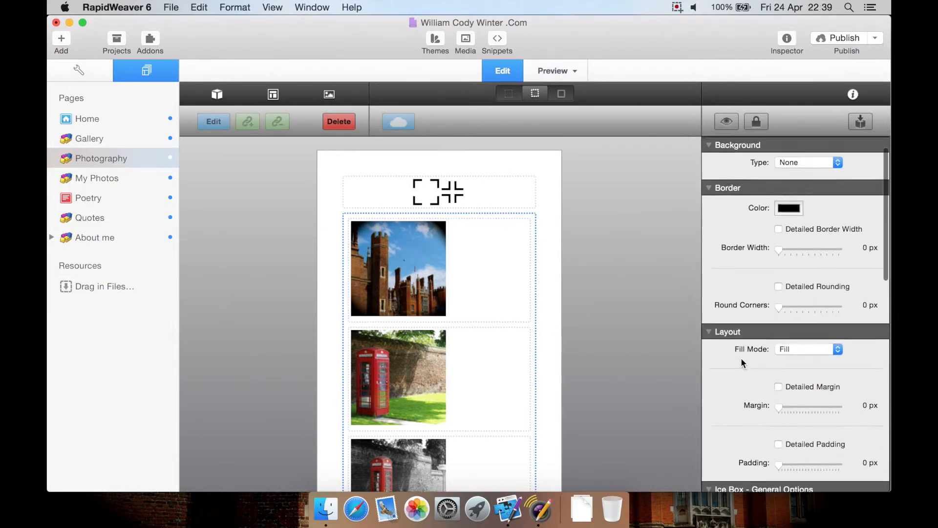
pyautogui.scroll(-10, 742, 361)
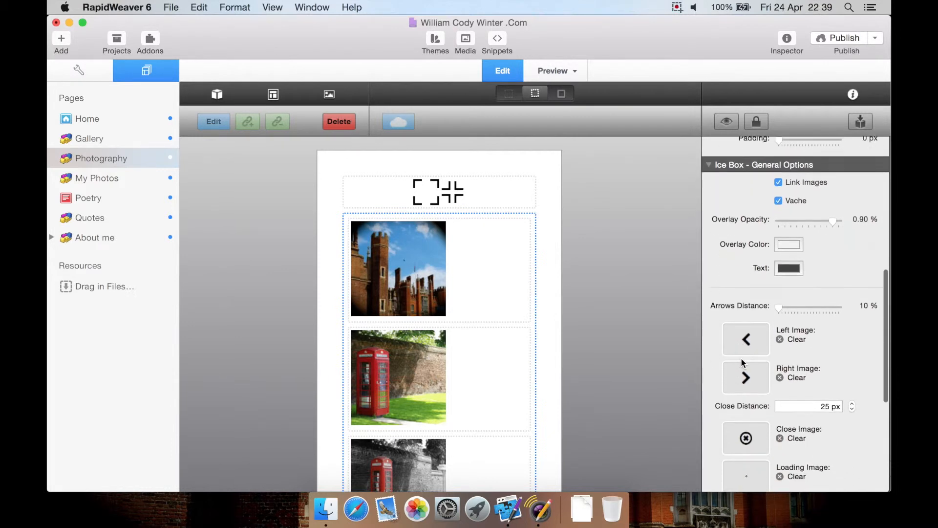
pyautogui.scroll(-5, 741, 363)
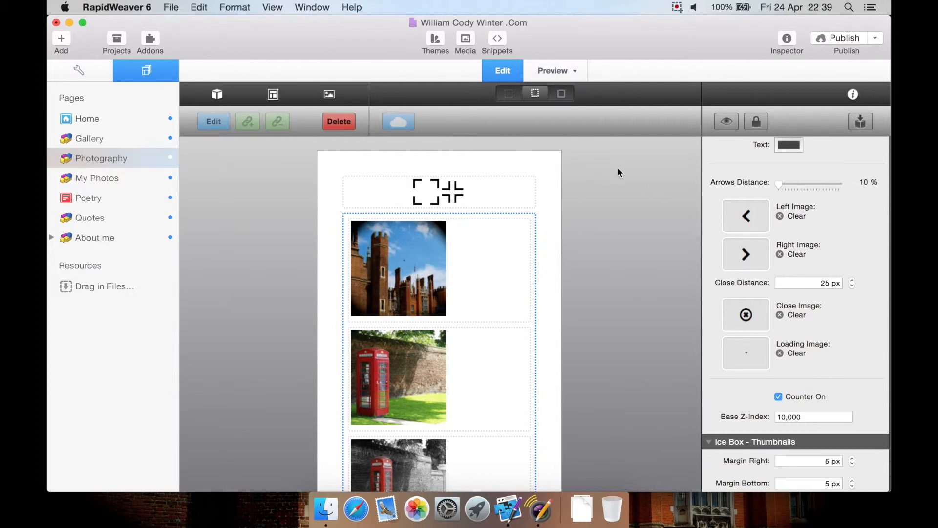
# Preview the second photo's lightbox transition and check the container's thumbnail and fade duration options
pyautogui.click(553, 71)
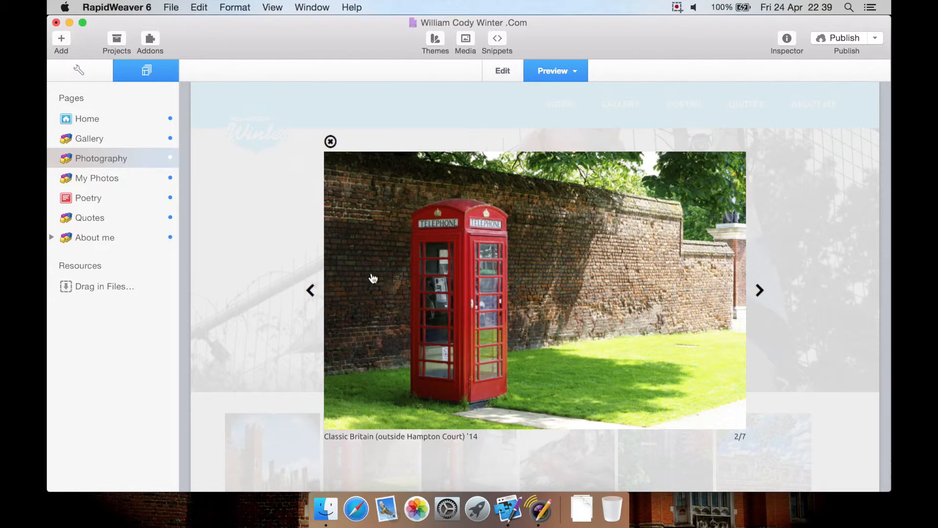
pyautogui.click(496, 73)
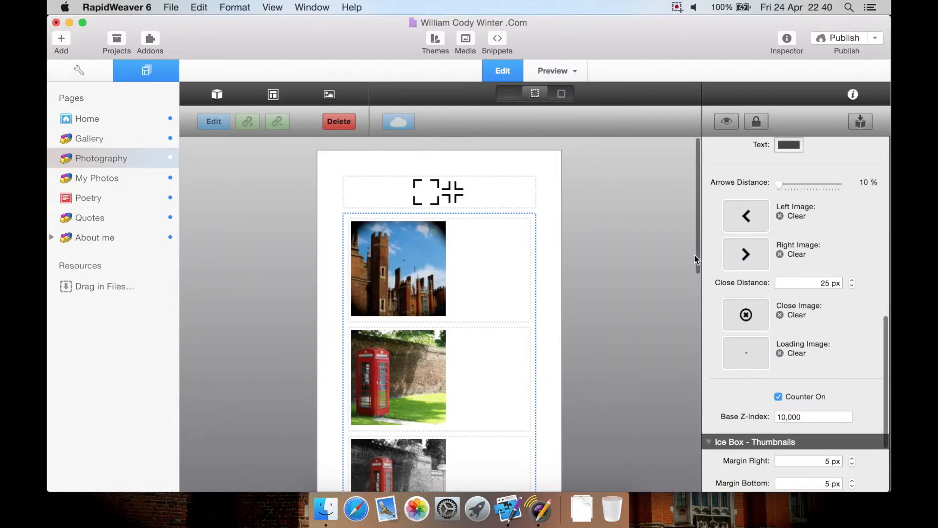
pyautogui.scroll(-3, 746, 345)
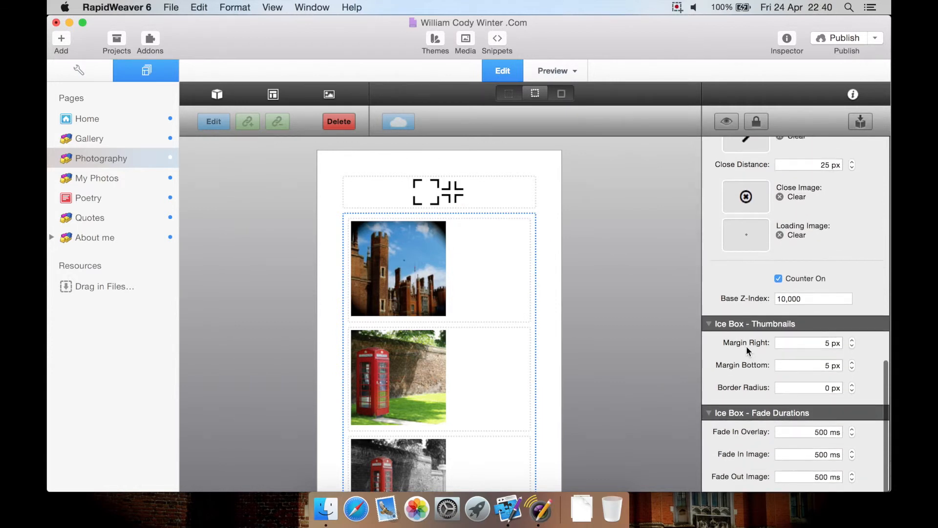
# Check the Ice Box container's thumbnail margin and border radius options, and deselect the container
pyautogui.scroll(1, 746, 345)
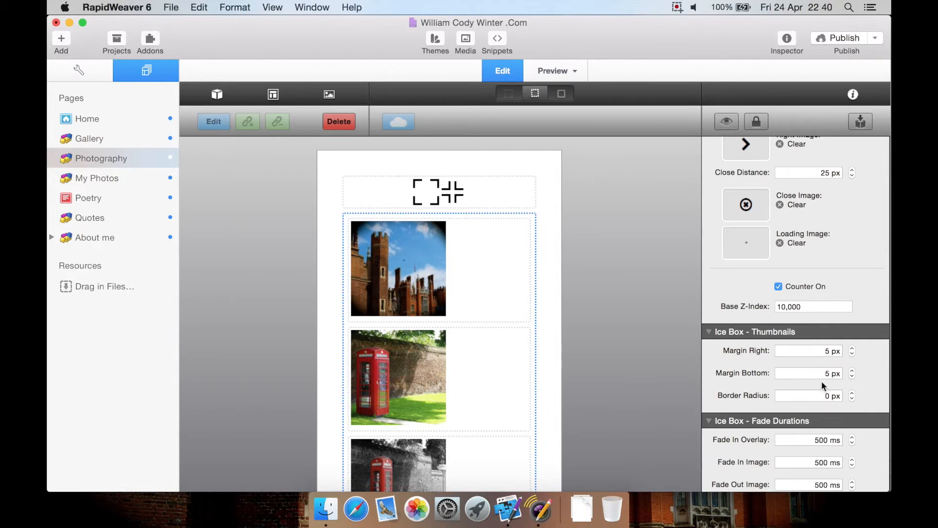
pyautogui.click(808, 351)
pyautogui.click(603, 195)
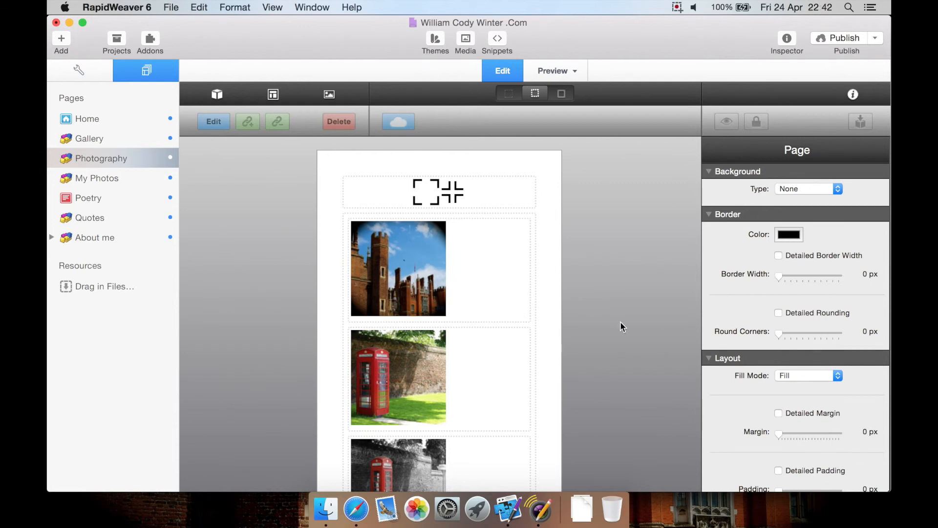
# Review the first Ice Box Inner stack's layout, thumbnail, large image, description and alt tag settings, and deselect the stack
pyautogui.scroll(-2, 735, 325)
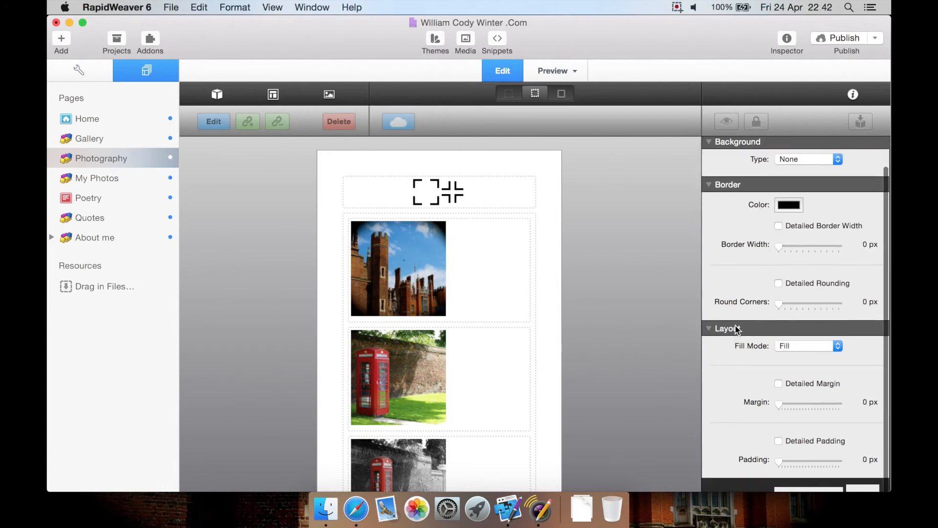
pyautogui.click(525, 232)
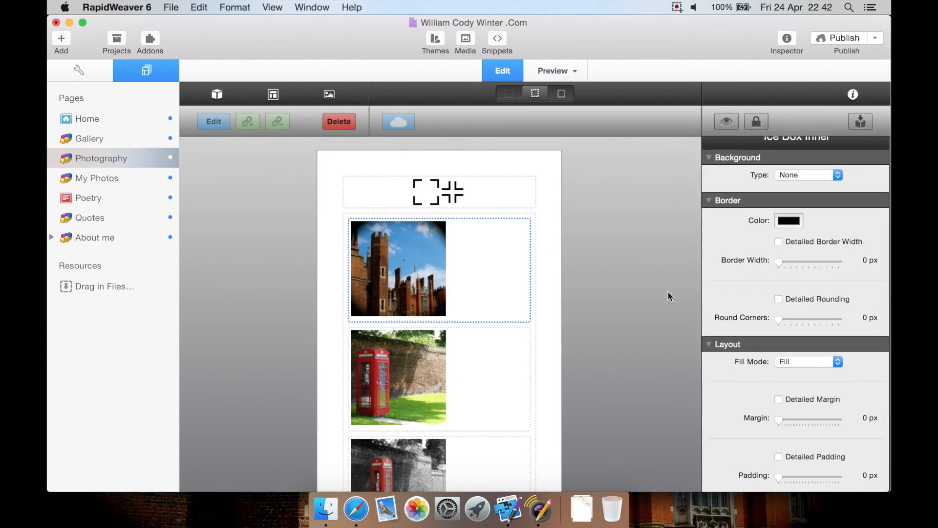
pyautogui.scroll(-5, 746, 345)
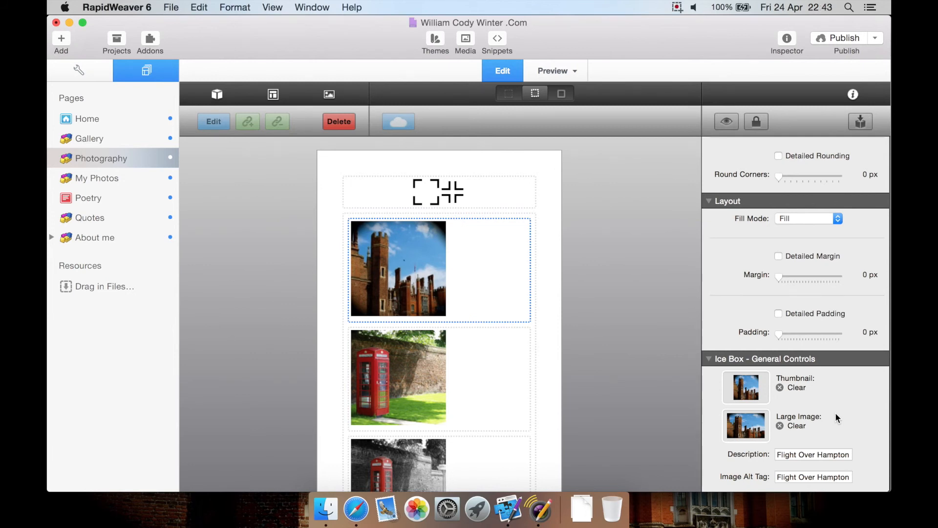
pyautogui.scroll(5, 834, 412)
pyautogui.click(627, 300)
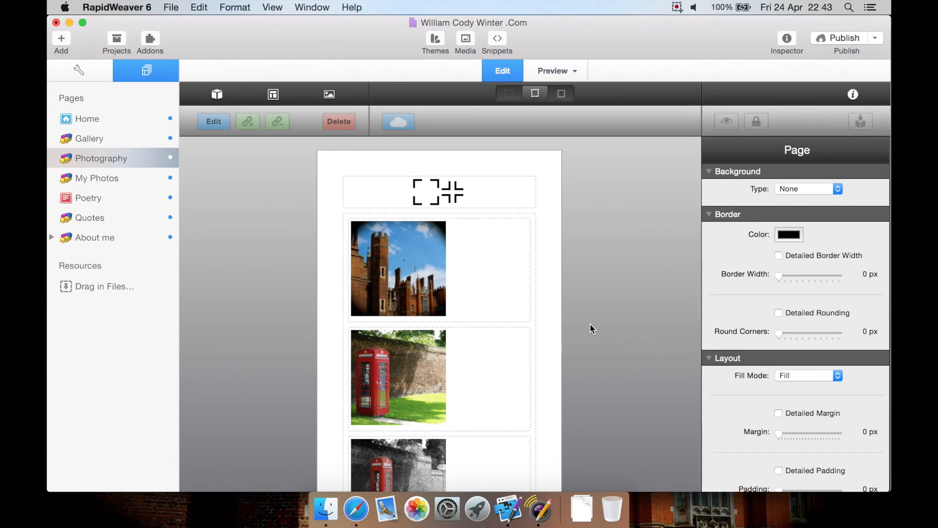
# Switch to Safari, look over the 1LD site's Support options and stacks catalogue down to Ice Box, and return to RapidWeaver
pyautogui.click(346, 484)
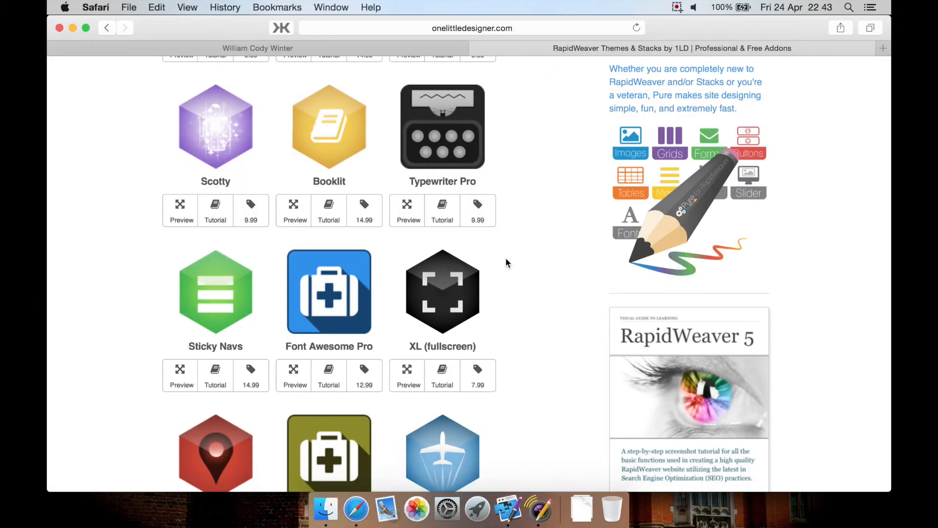
pyautogui.scroll(15, 506, 262)
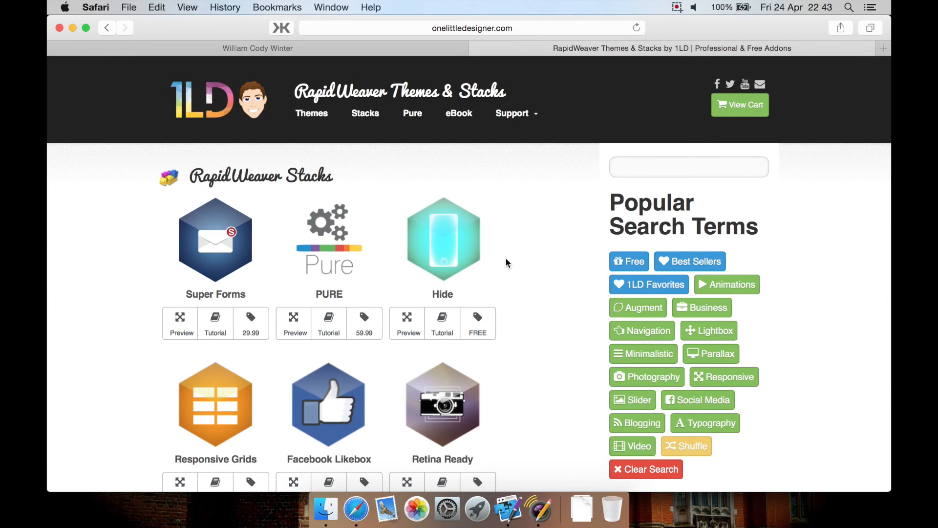
pyautogui.moveTo(512, 113)
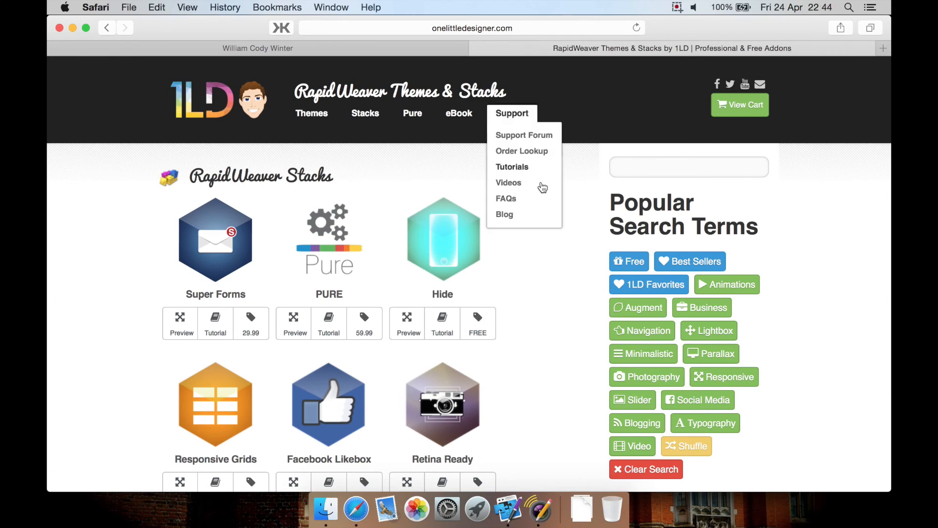
pyautogui.scroll(-5, 365, 354)
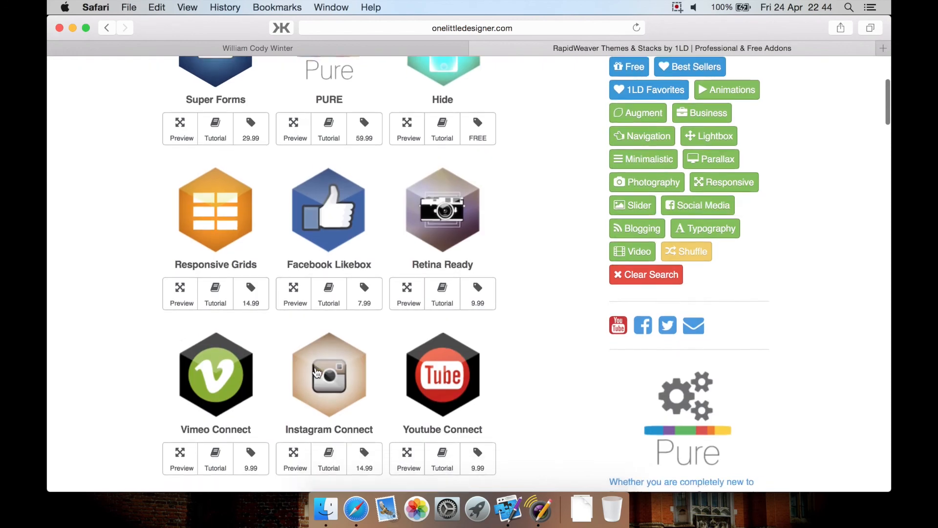
pyautogui.scroll(-20, 317, 373)
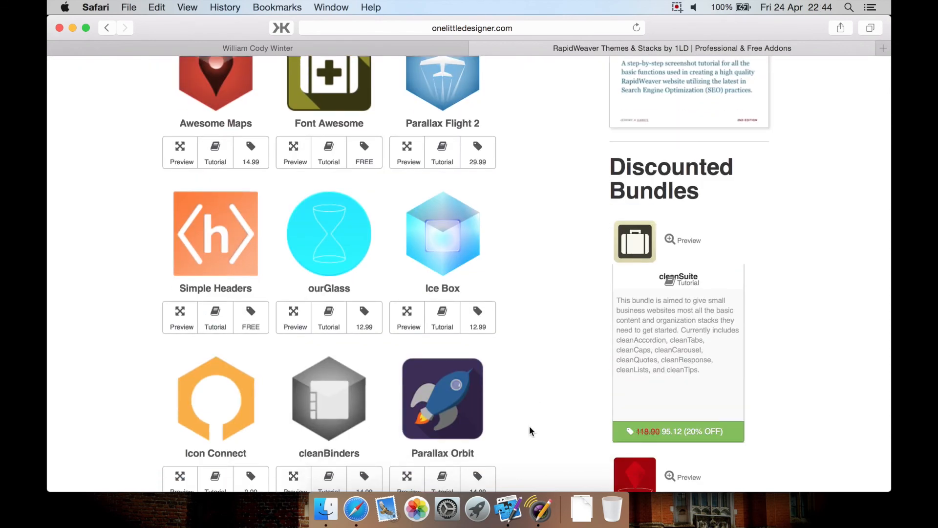
pyautogui.click(509, 508)
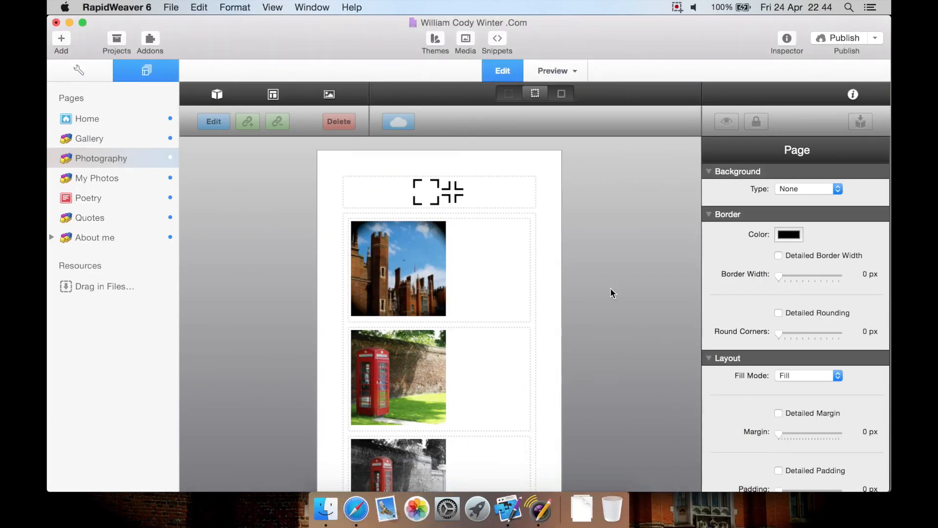